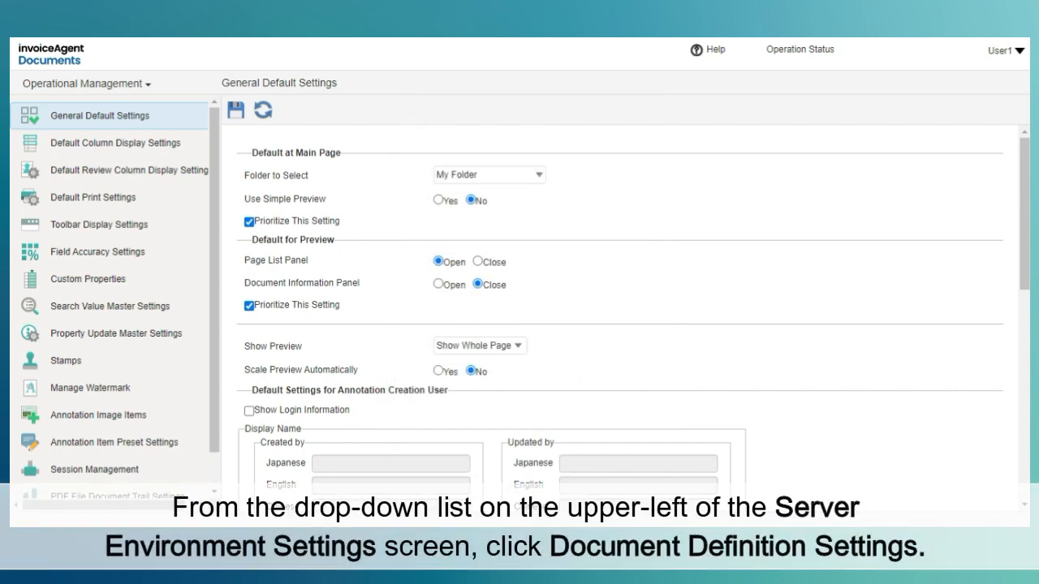
- Open the Loader Settings under Document Definition Settings and select the invoice_WingArcCar document definition
left_click(127, 91)
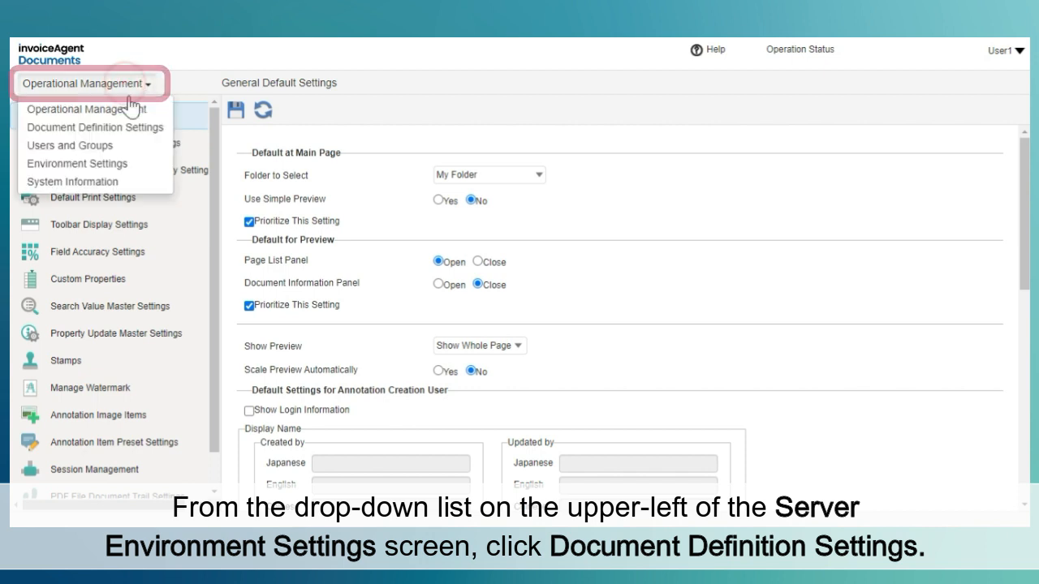
left_click(139, 127)
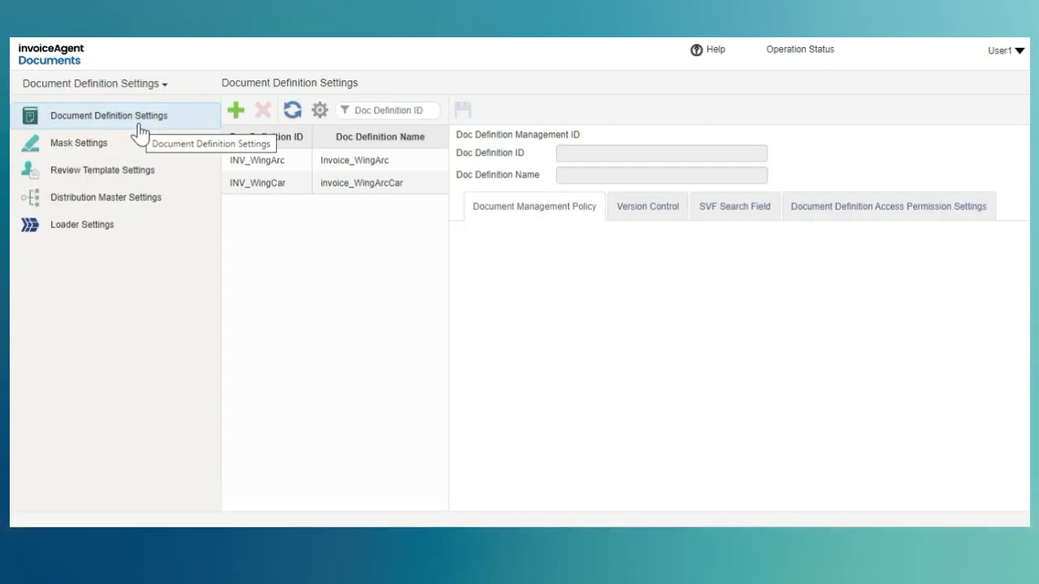
left_click(142, 227)
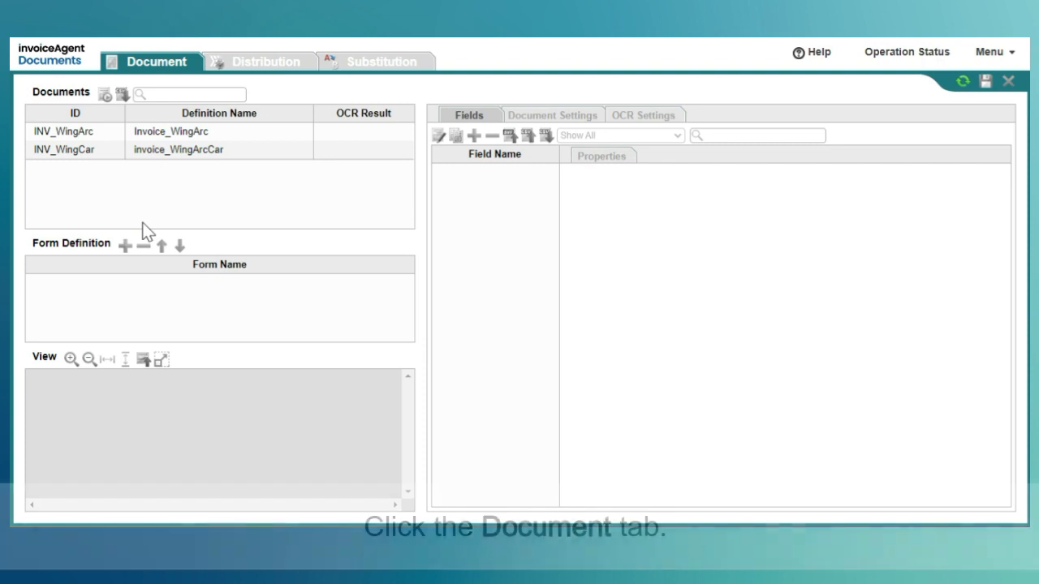
left_click(179, 66)
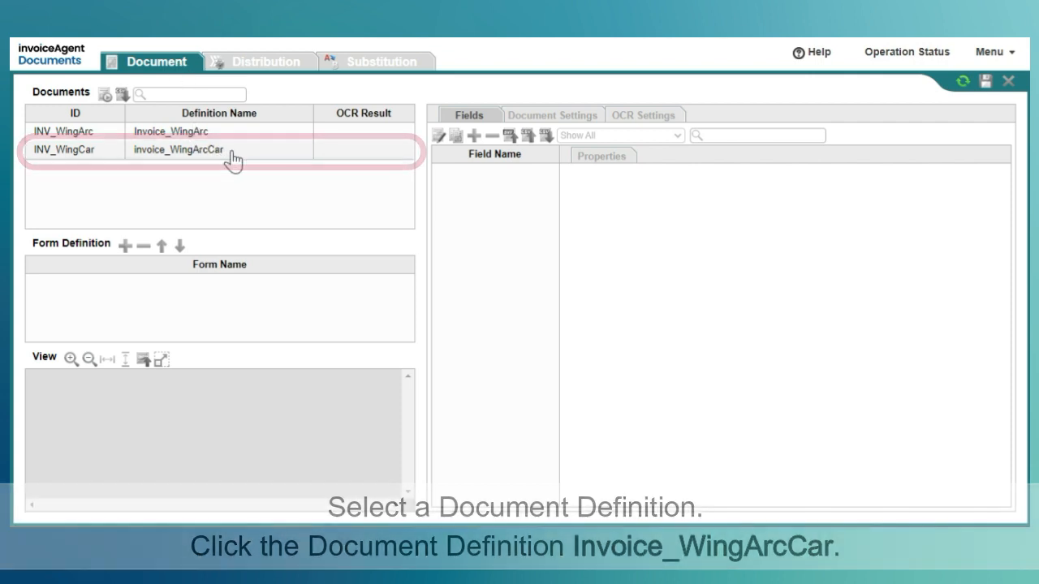
left_click(231, 154)
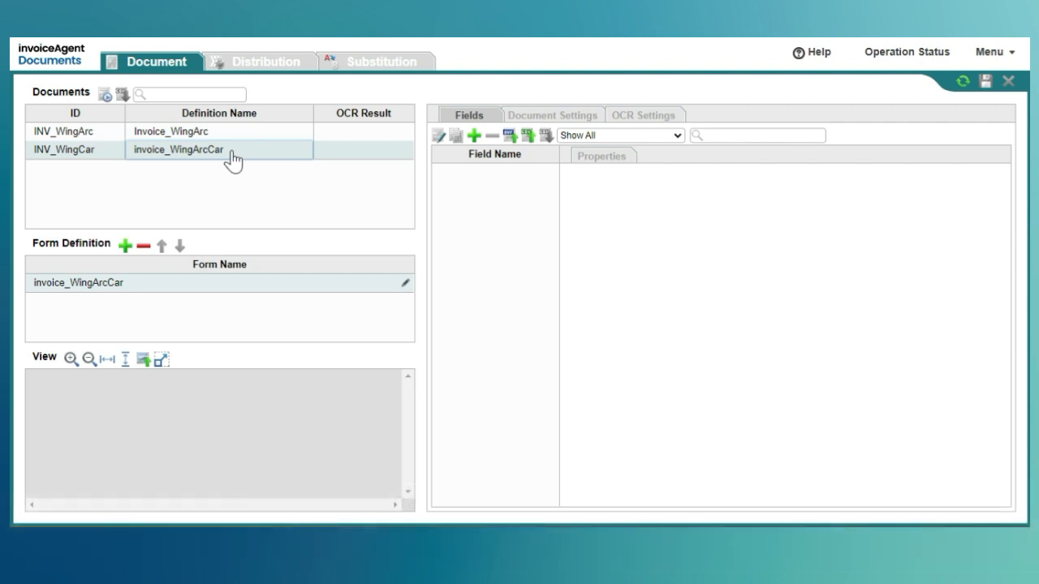
- Upload Invoice_WingArcCar.pdf as the form's background image with target page 1
left_click(142, 360)
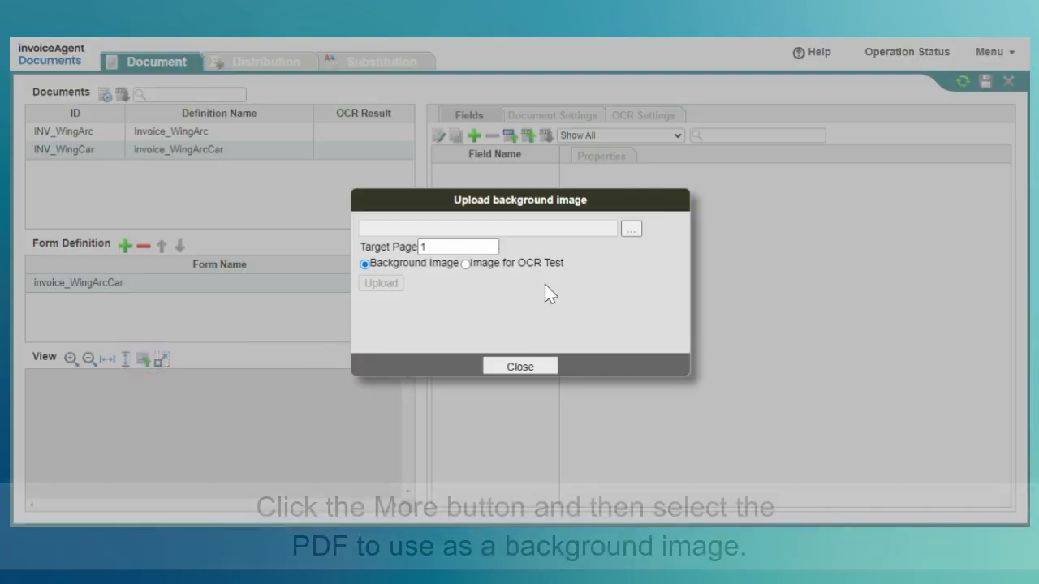
left_click(632, 232)
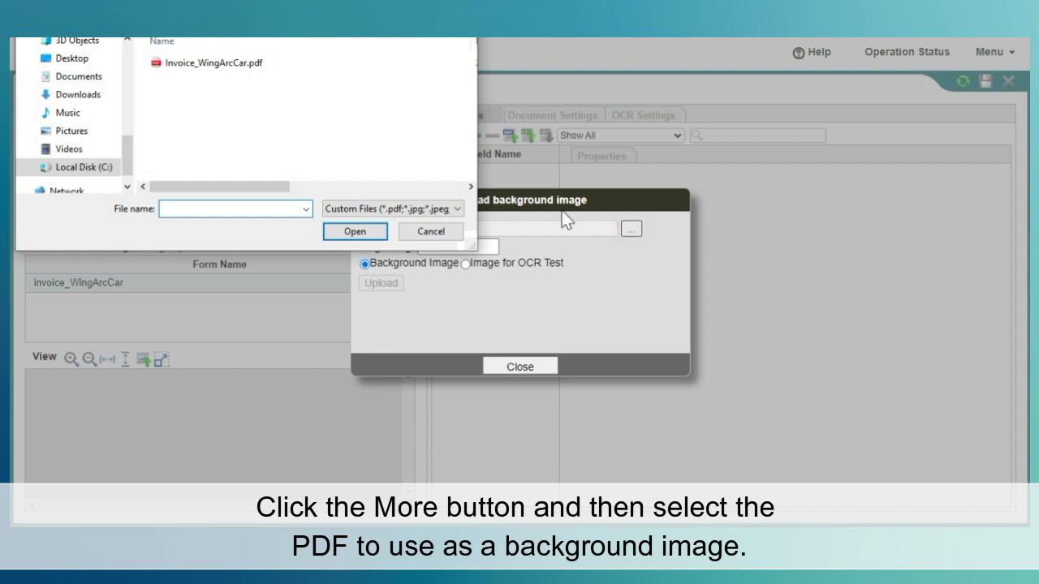
left_click(254, 62)
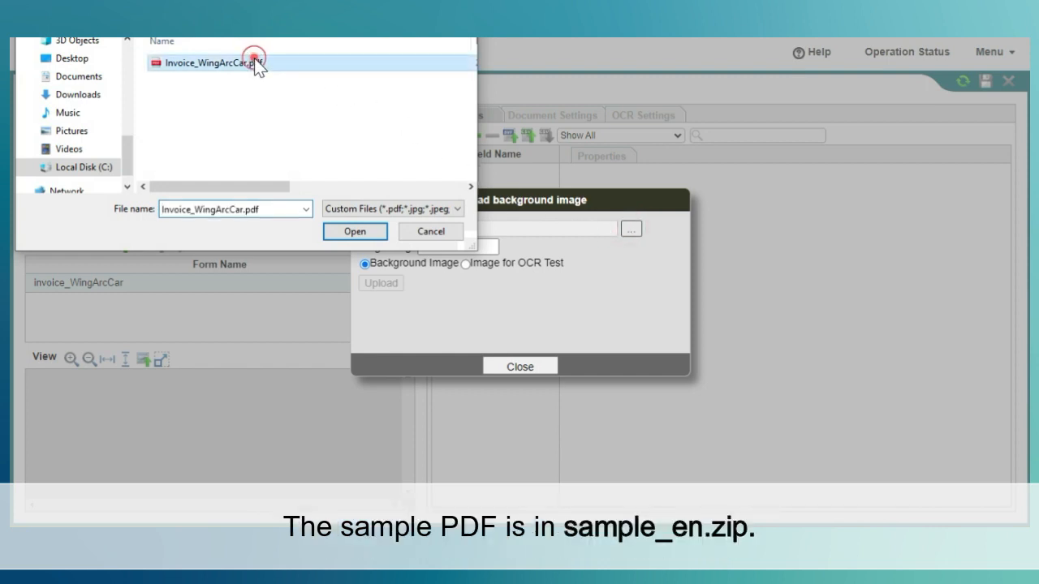
left_click(357, 232)
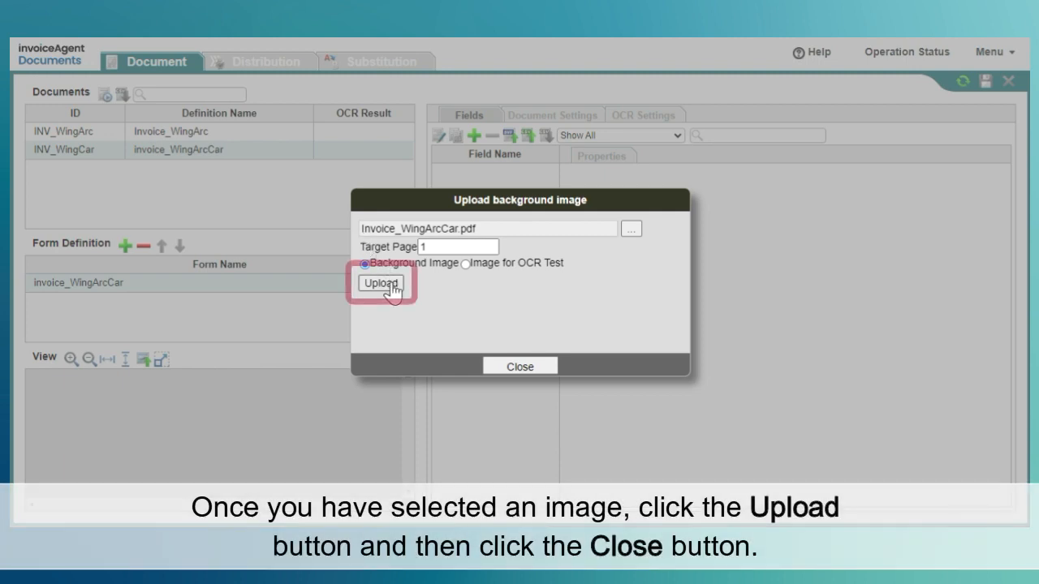
left_click(381, 283)
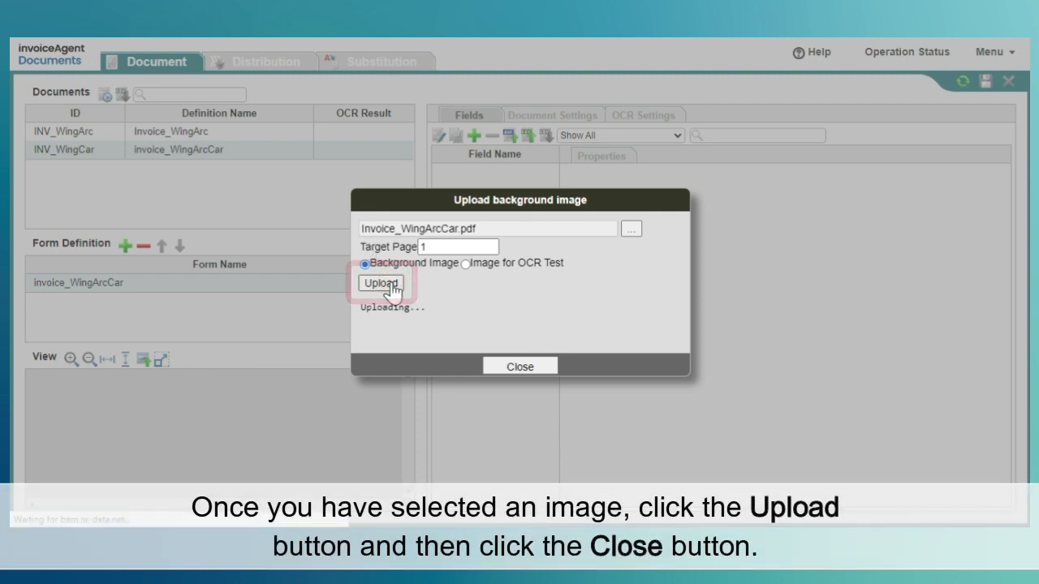
left_click(545, 367)
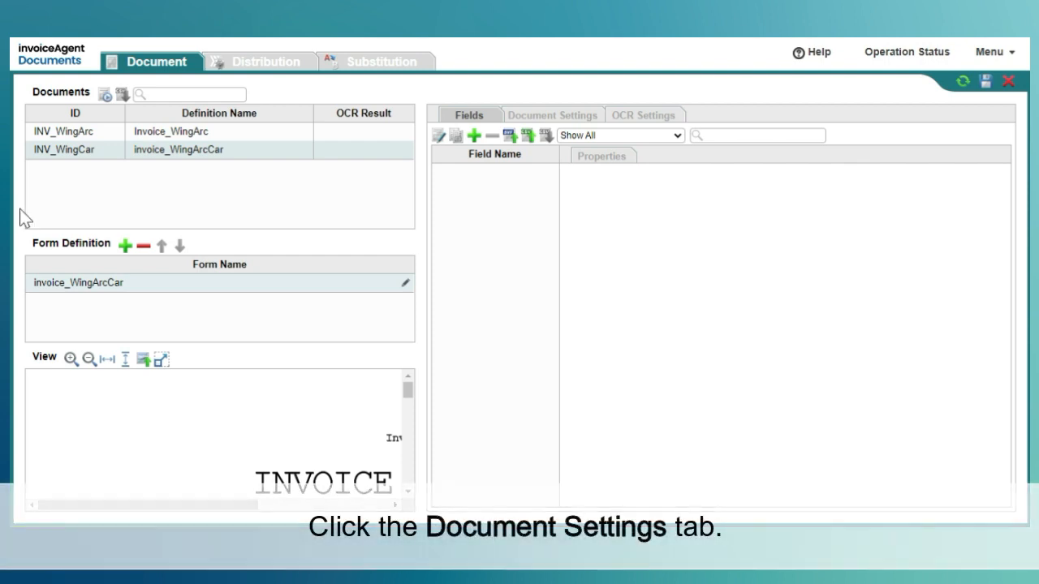
- Enable position correction (slant, rotation, zoom in/out) for the document definition, including correction of the original
left_click(550, 119)
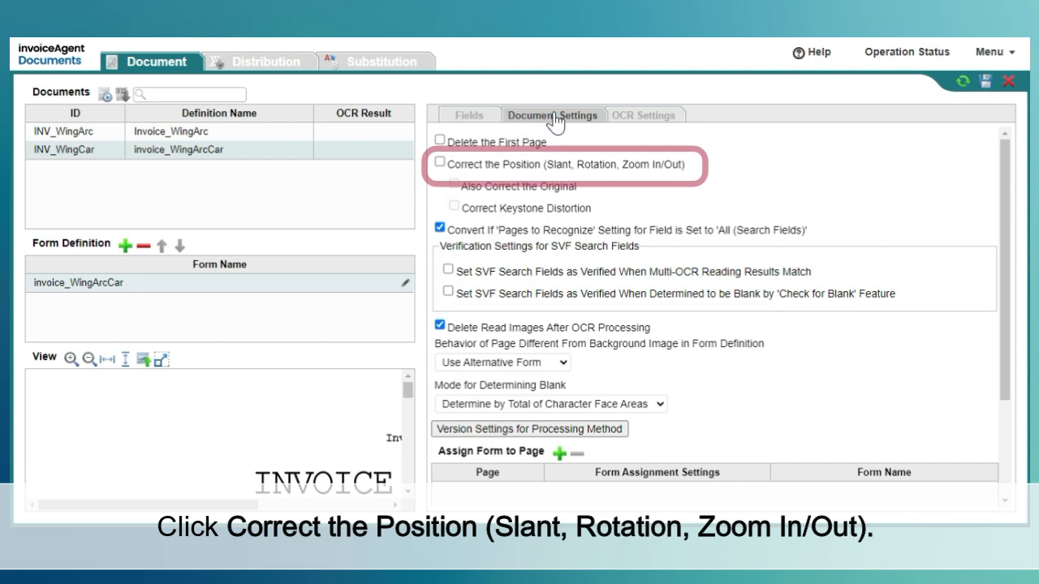
left_click(474, 163)
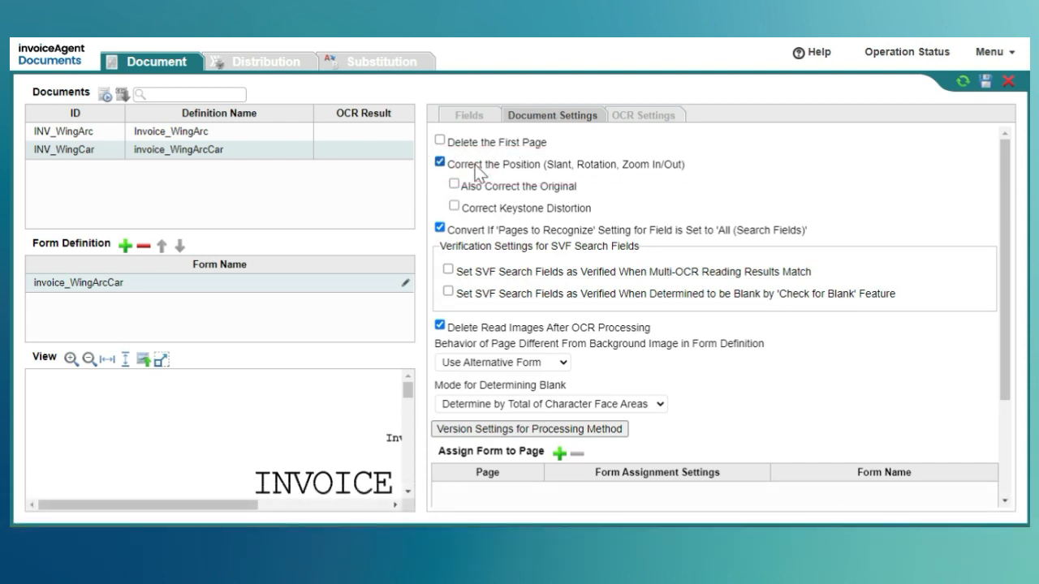
left_click(475, 192)
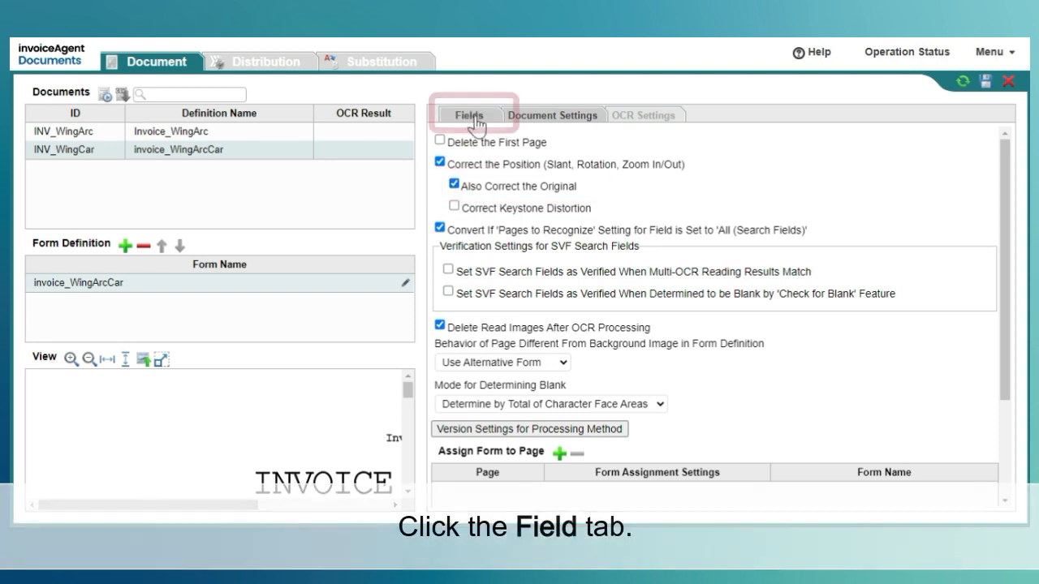
- In the OCR field settings, add a text field about 163 by 37 beside "Invoice No." and name it DocNum
left_click(471, 116)
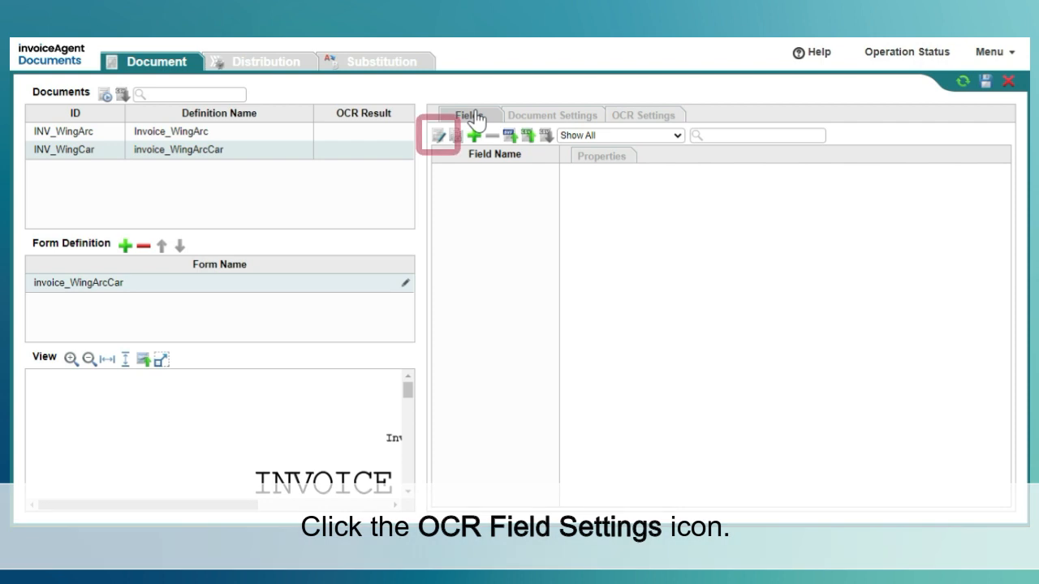
left_click(437, 136)
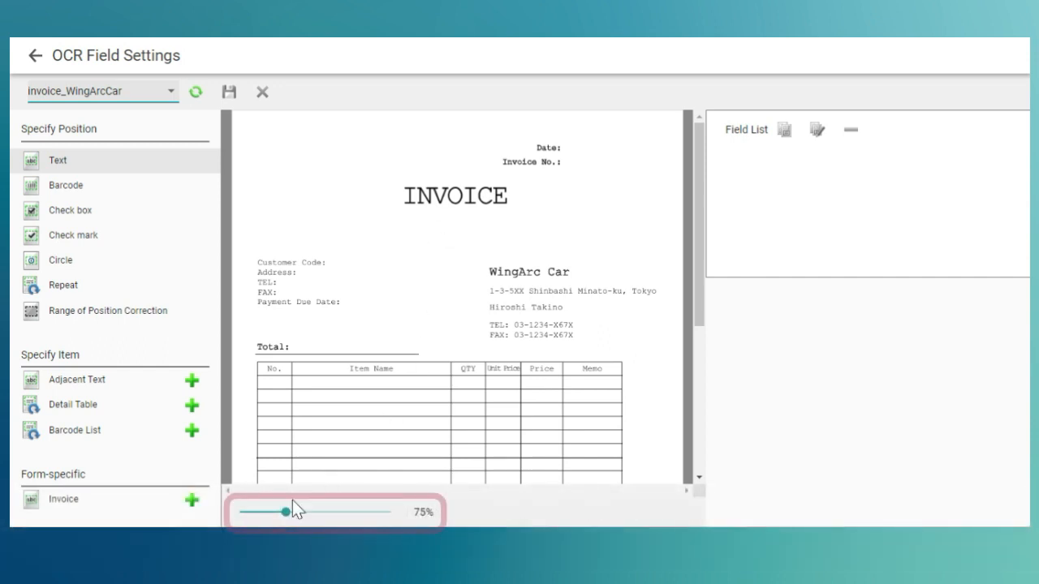
left_click_drag(286, 516, 294, 514)
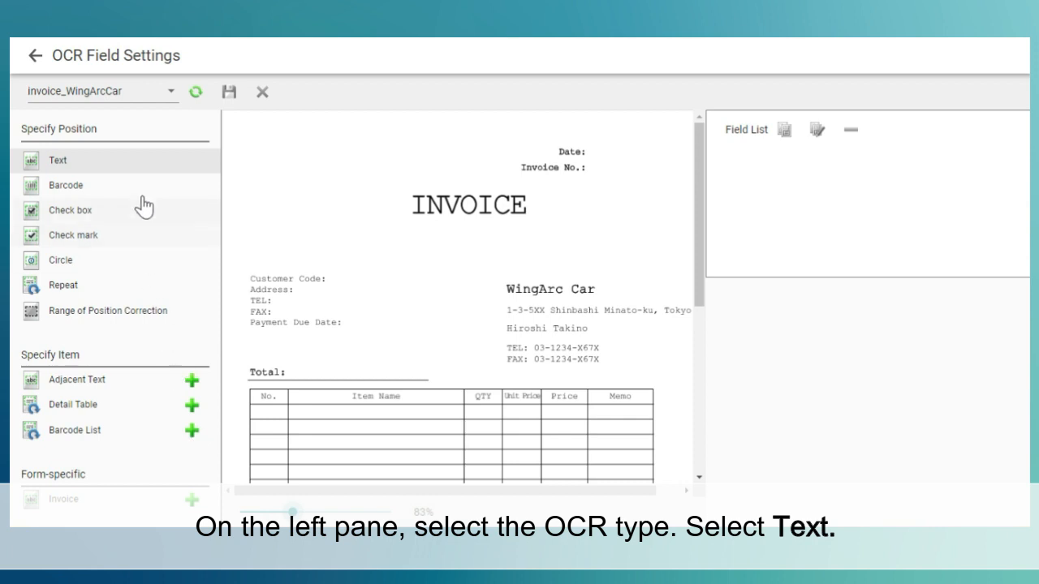
left_click(138, 161)
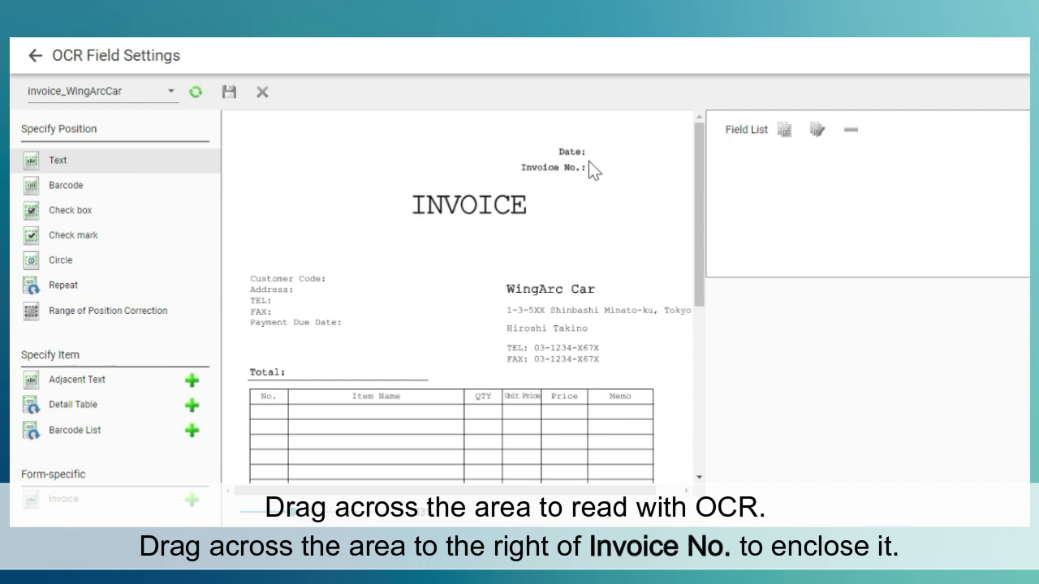
left_click_drag(587, 157, 690, 181)
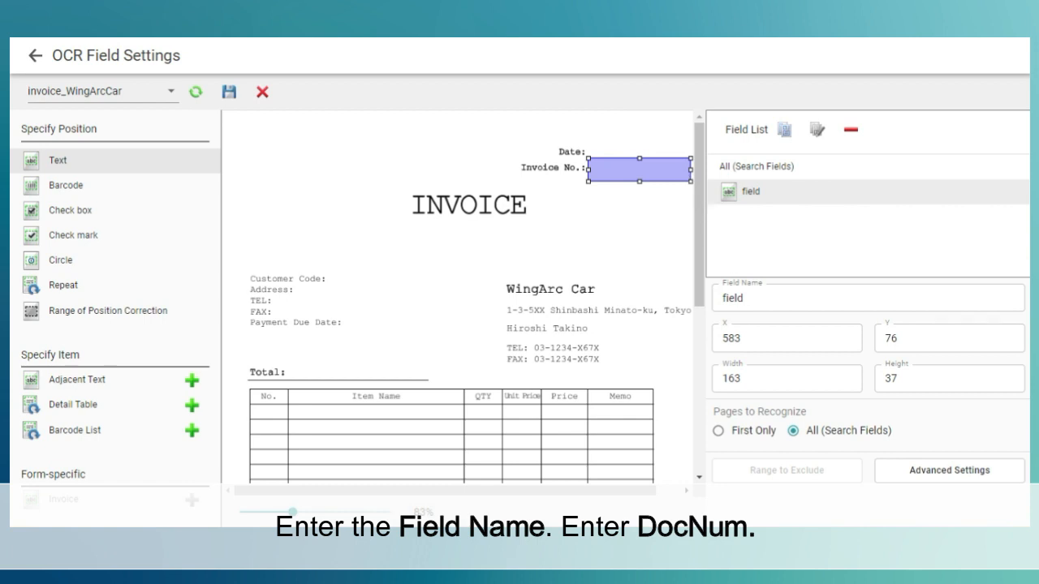
left_click(779, 298)
double_click(766, 297)
type("D")
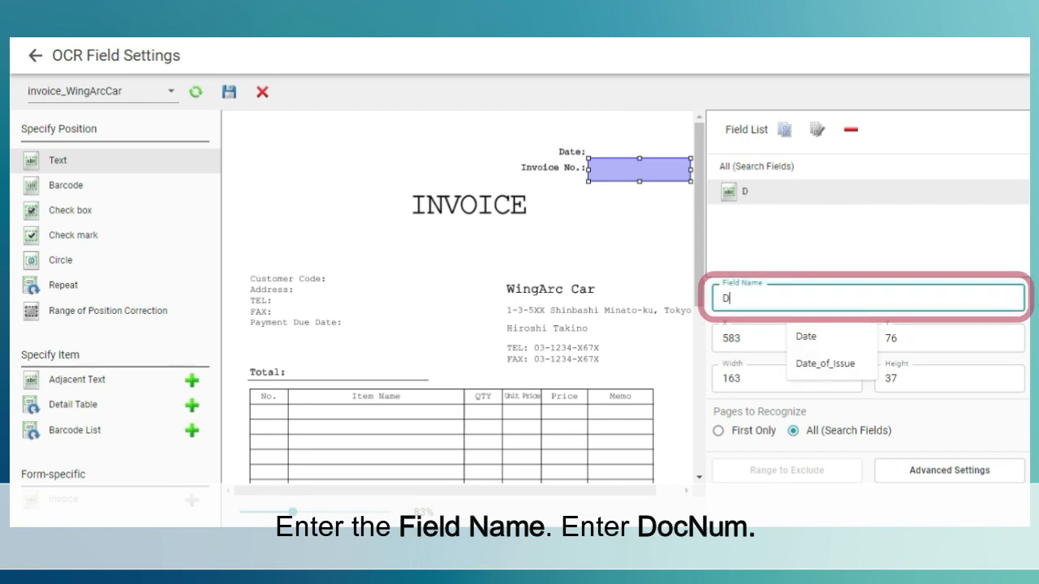
type("ocNum")
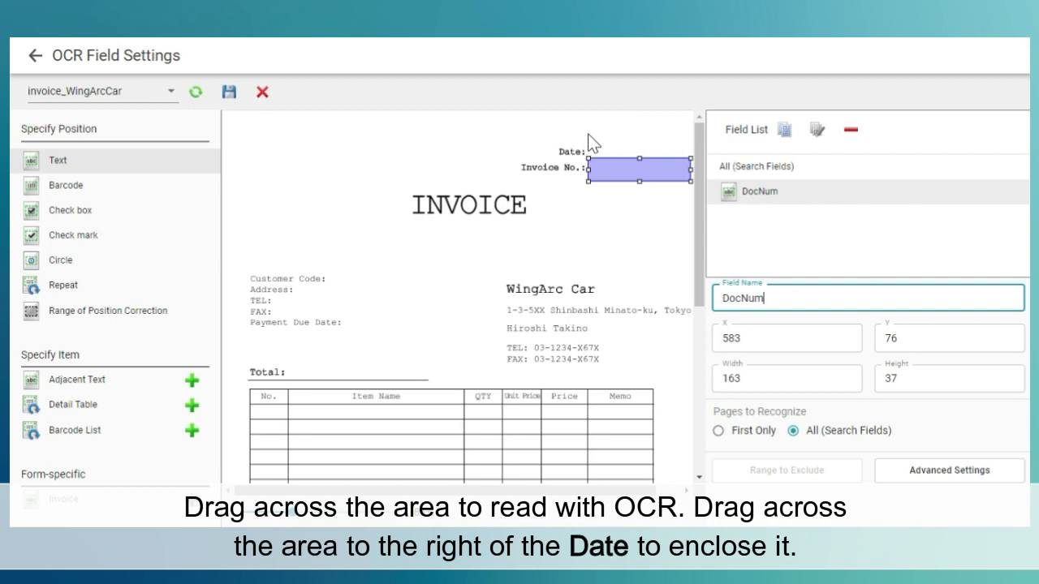
- Add a text field about 163 by 36 beside the "Date:" label and name it Date
left_click_drag(589, 135, 690, 154)
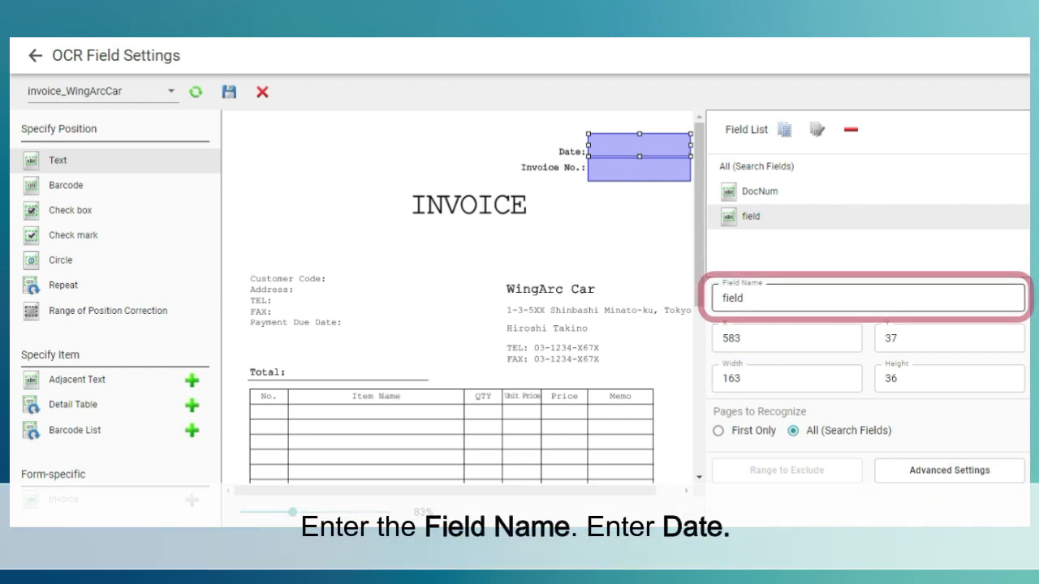
left_click(816, 297)
type("Date")
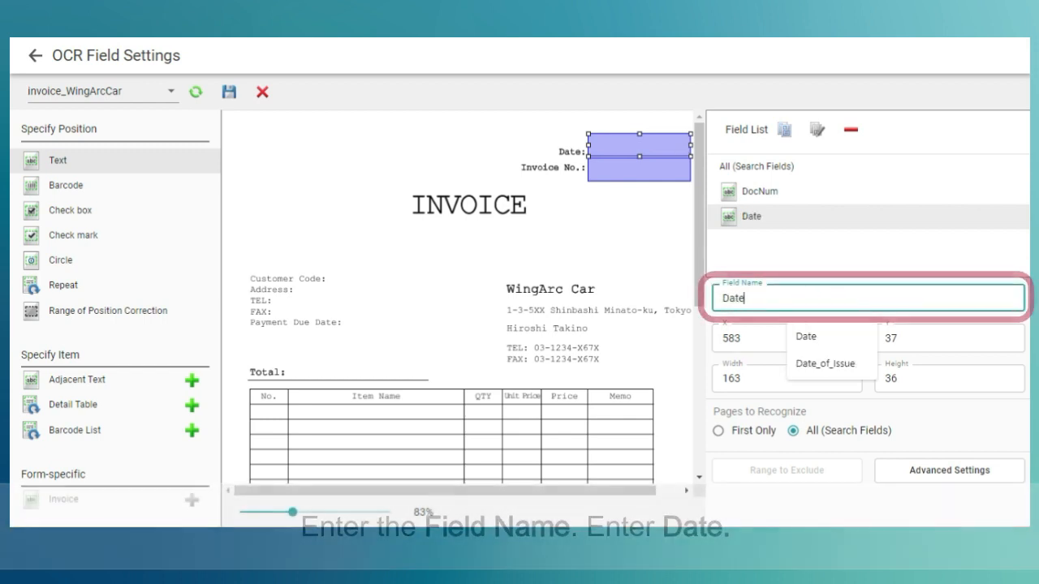
key("Tab")
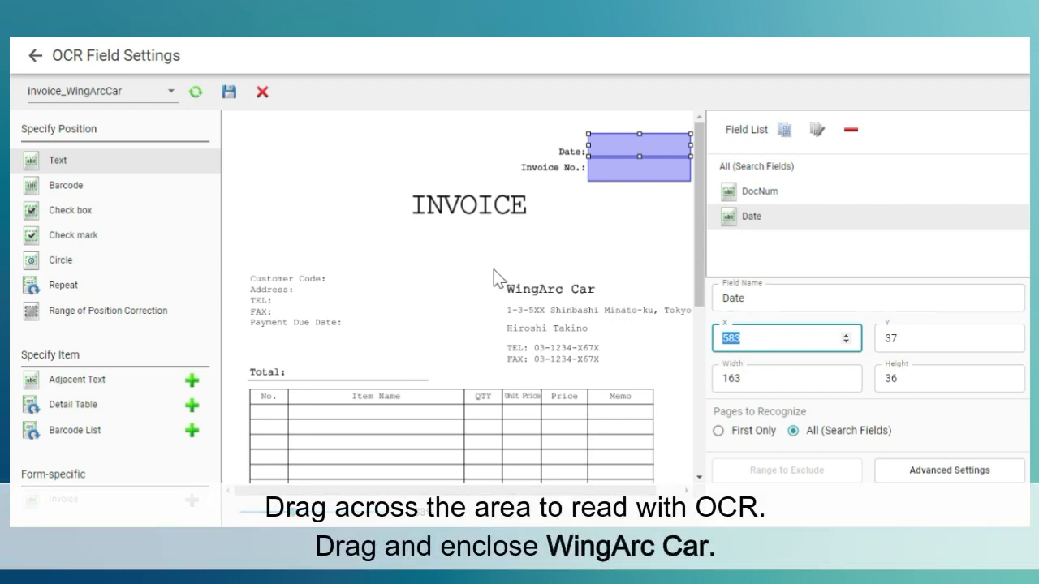
- Add a text field about 274 by 54 around the "WingArc Car" company name and name it Bill_to
left_click_drag(498, 269, 671, 302)
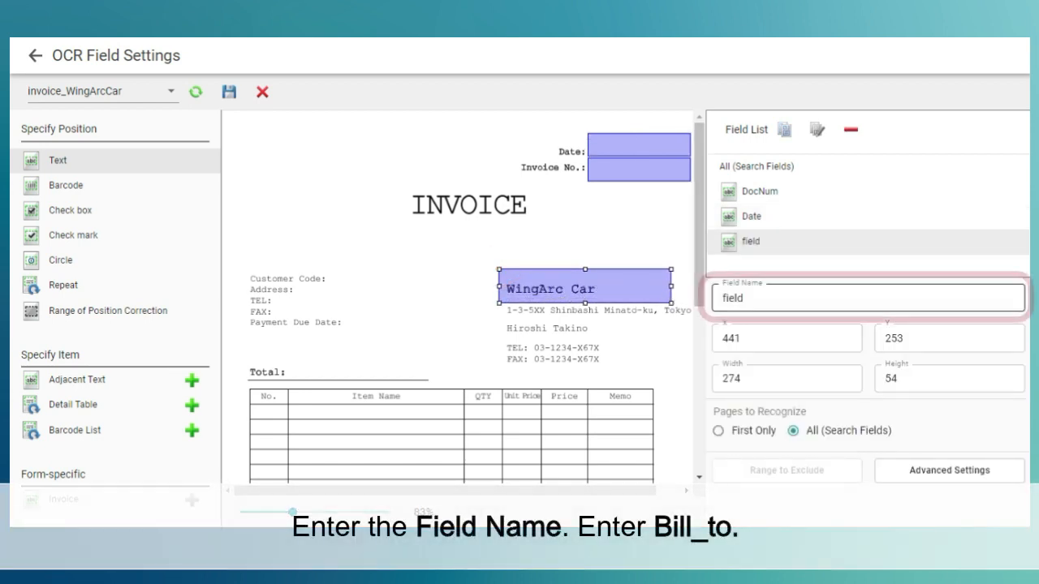
left_click_drag(765, 297, 718, 297)
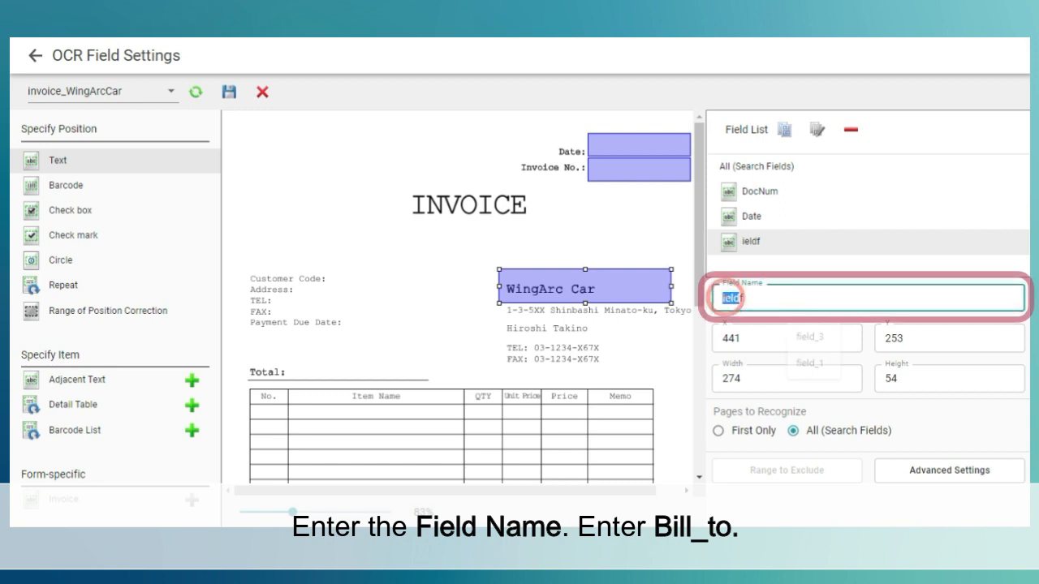
type("Bi")
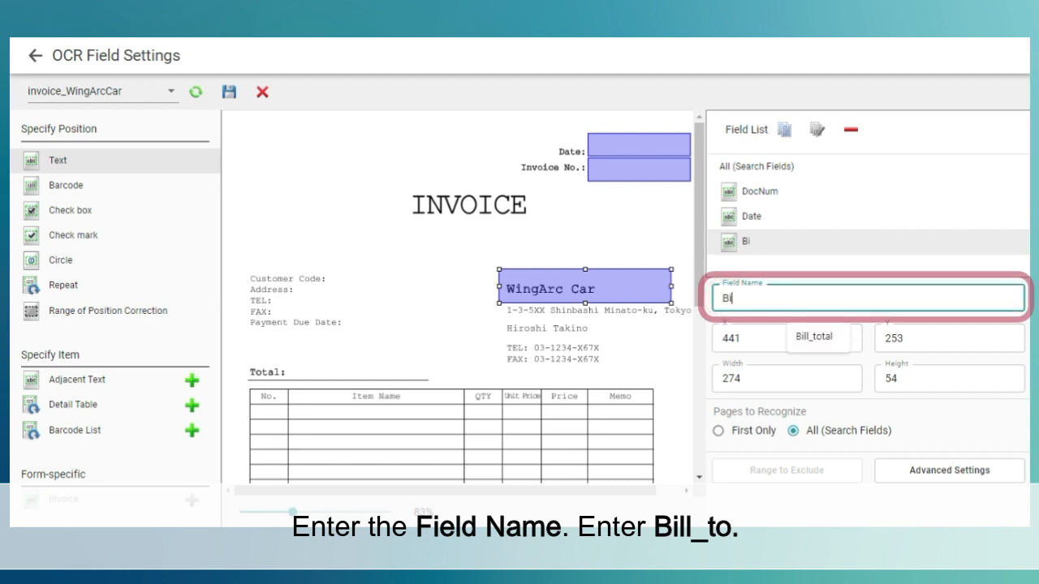
type("ll_to")
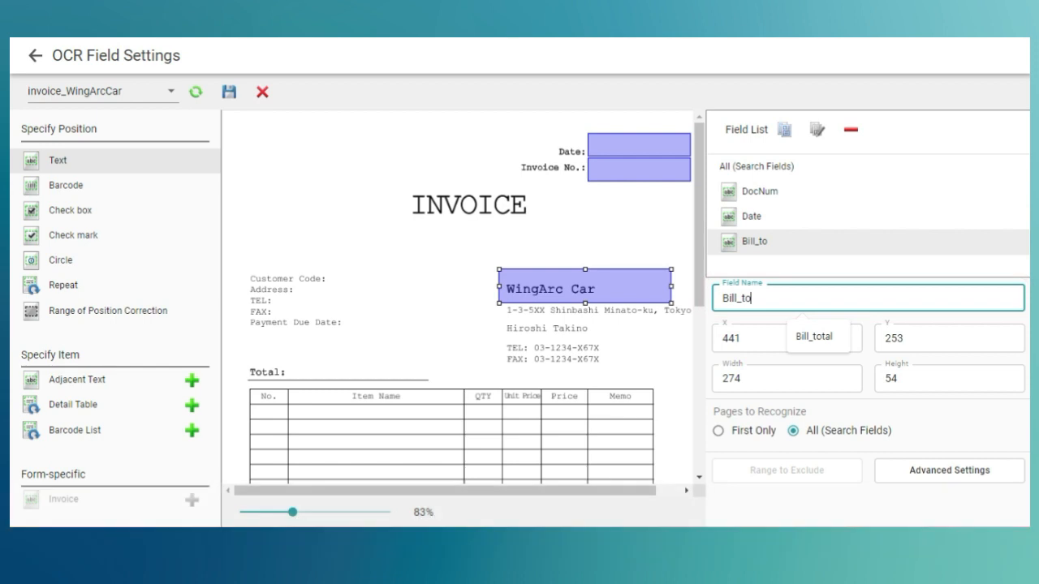
left_click(733, 331)
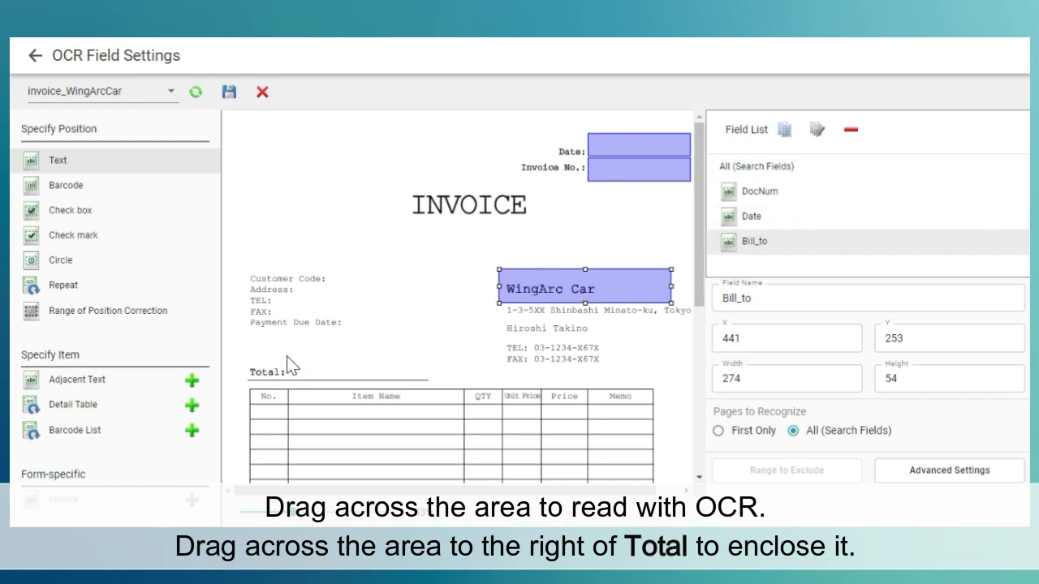
- Add a text field about 219 by 39 beside the "Total:" label above the item table and name it Total_amount
left_click_drag(288, 356, 426, 380)
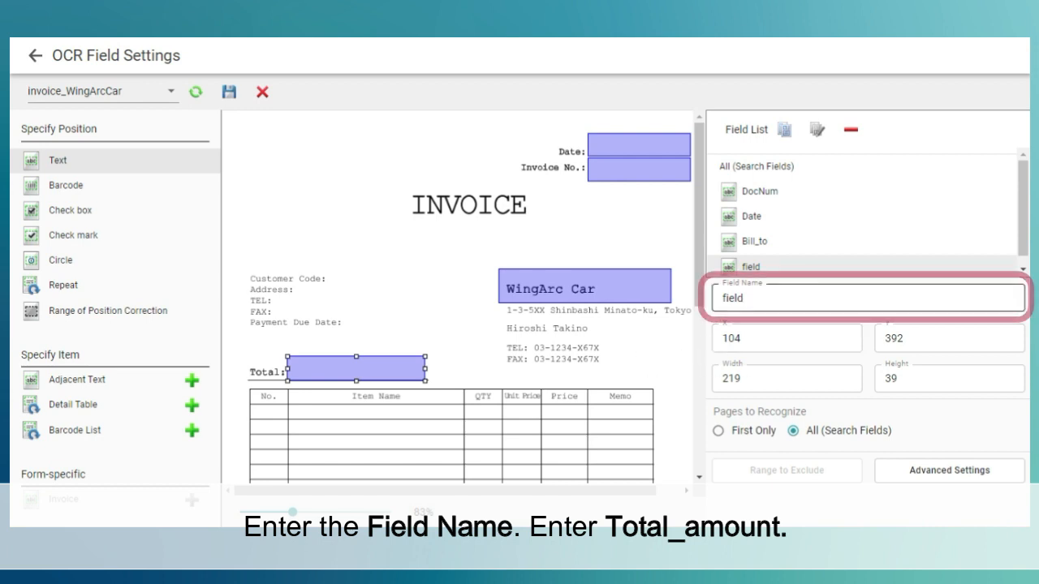
double_click(733, 294)
key("BackSpace")
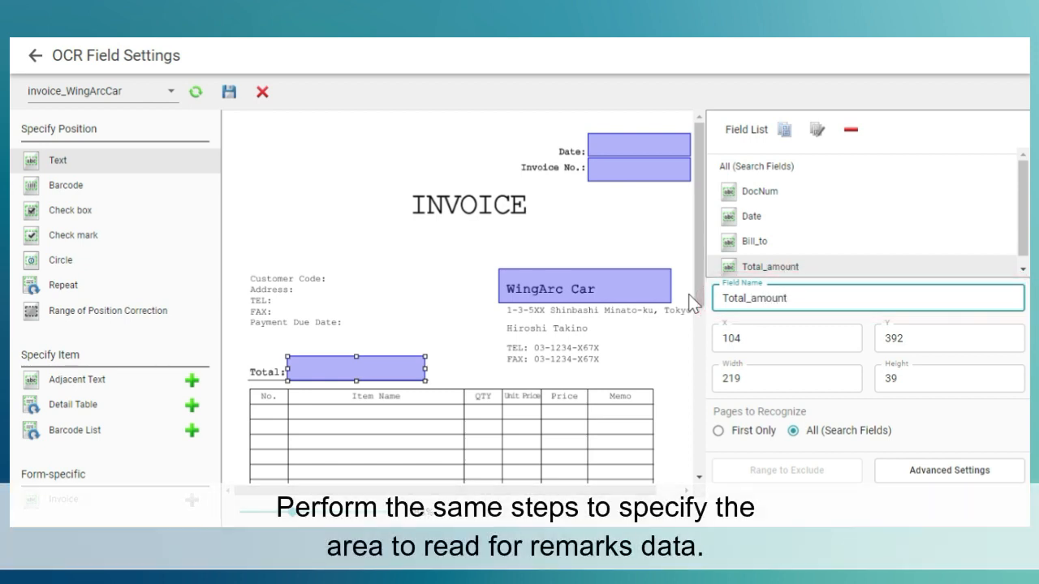
key("Tab")
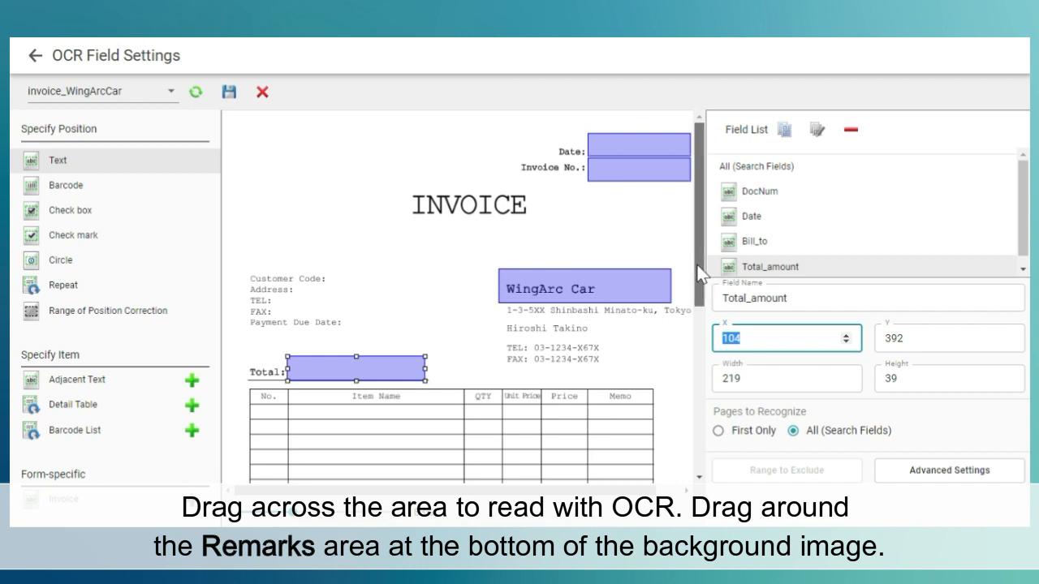
- Add a text field about 638 by 70 over the Remarks box at the end of the invoice and name it Remarks
left_click_drag(695, 265, 679, 454)
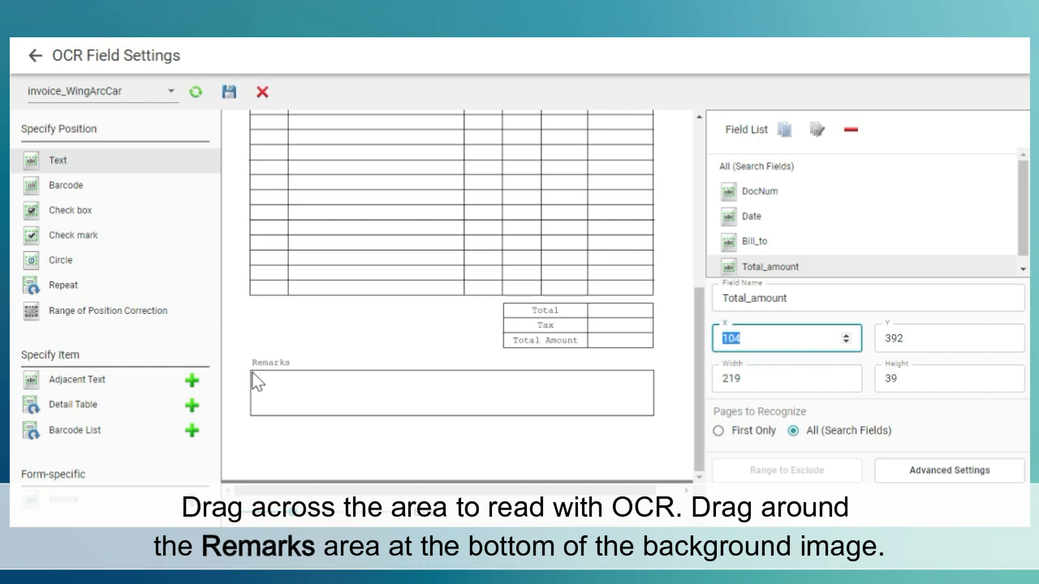
left_click_drag(252, 375, 653, 416)
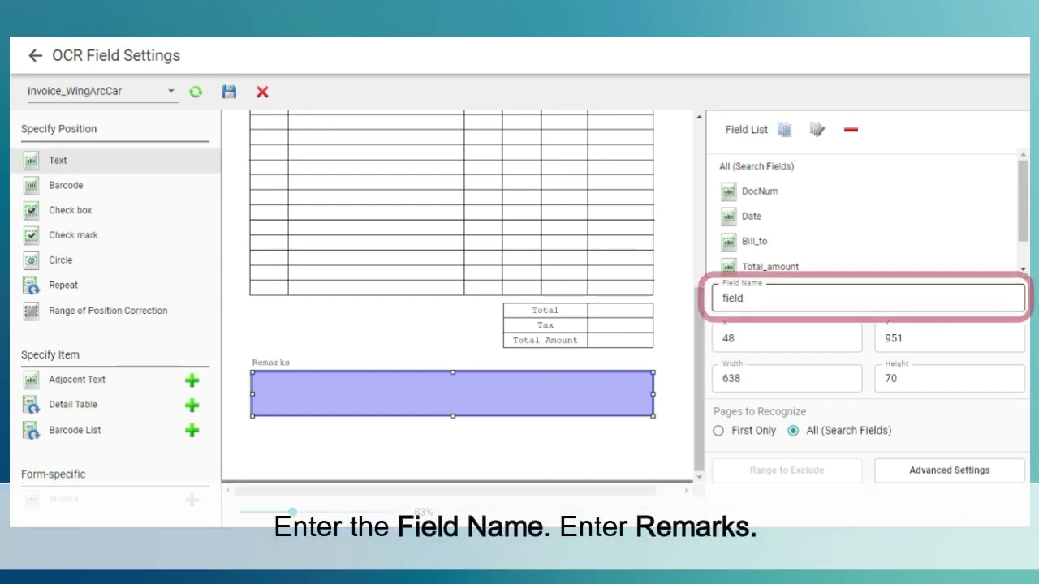
left_click(782, 297)
type("Remarks")
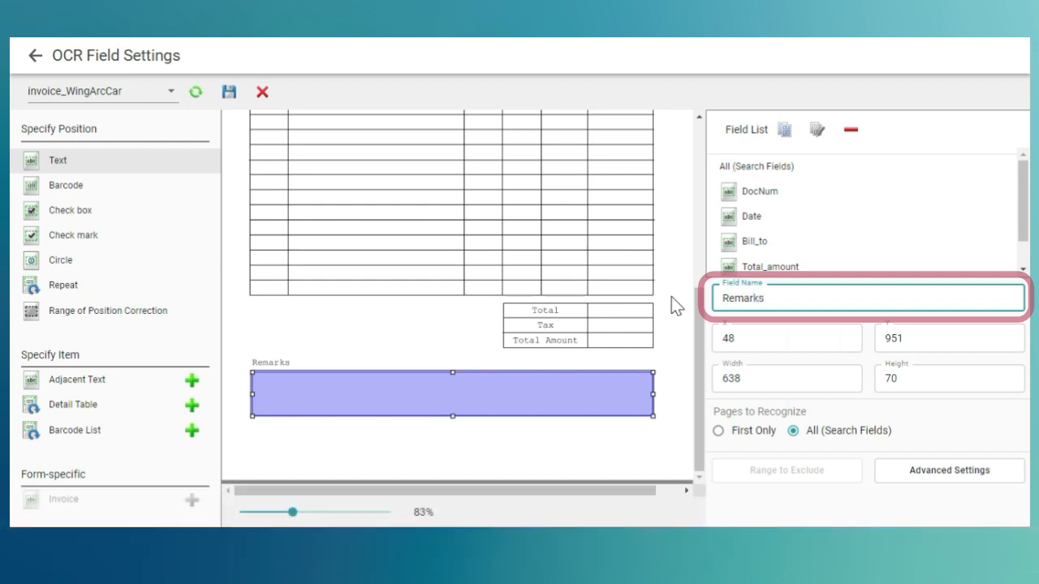
- Save the OCR field settings and open the advanced settings for the Remarks field
key("Tab")
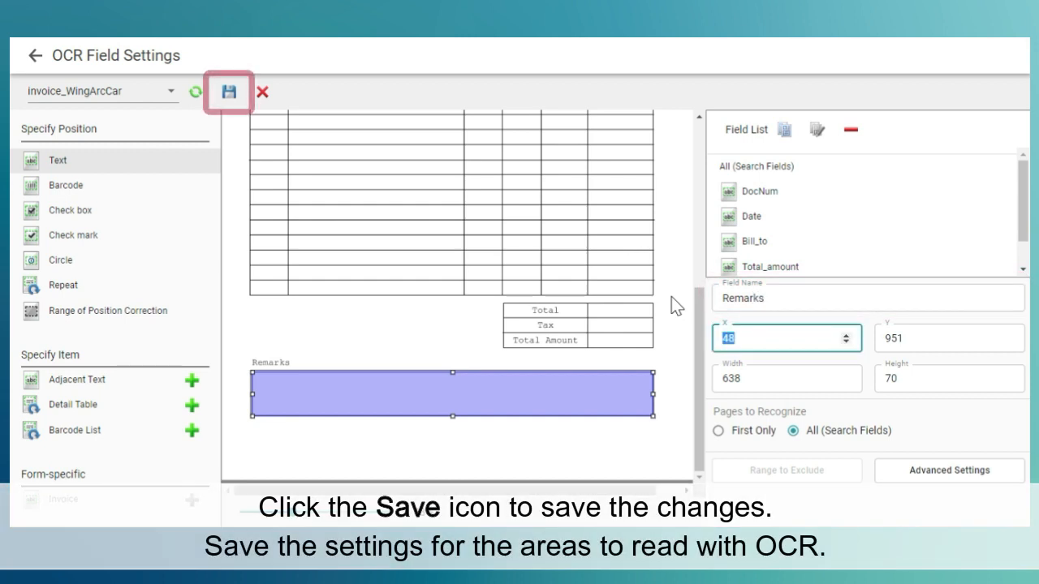
left_click(220, 90)
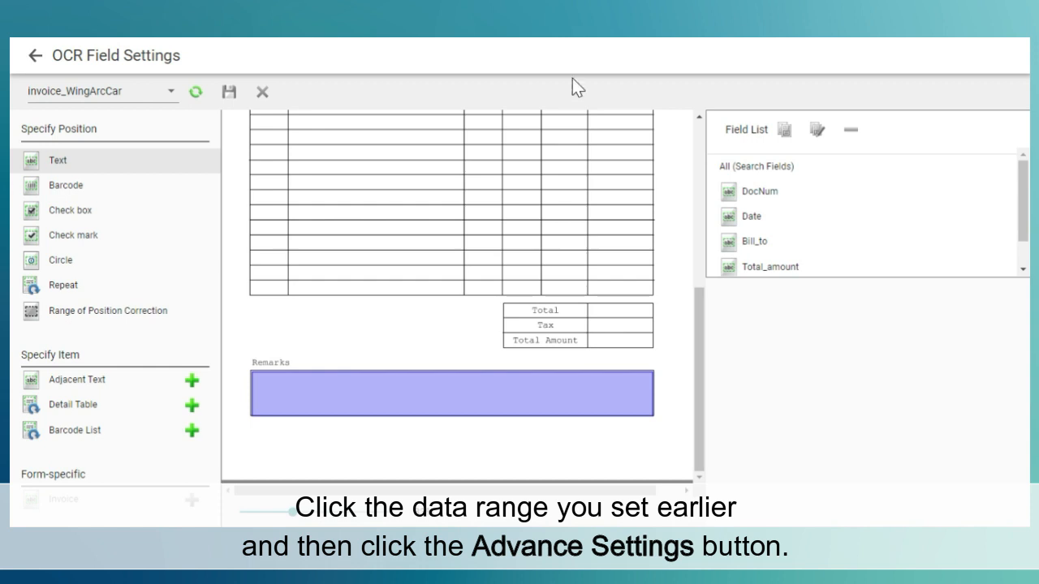
left_click(542, 387)
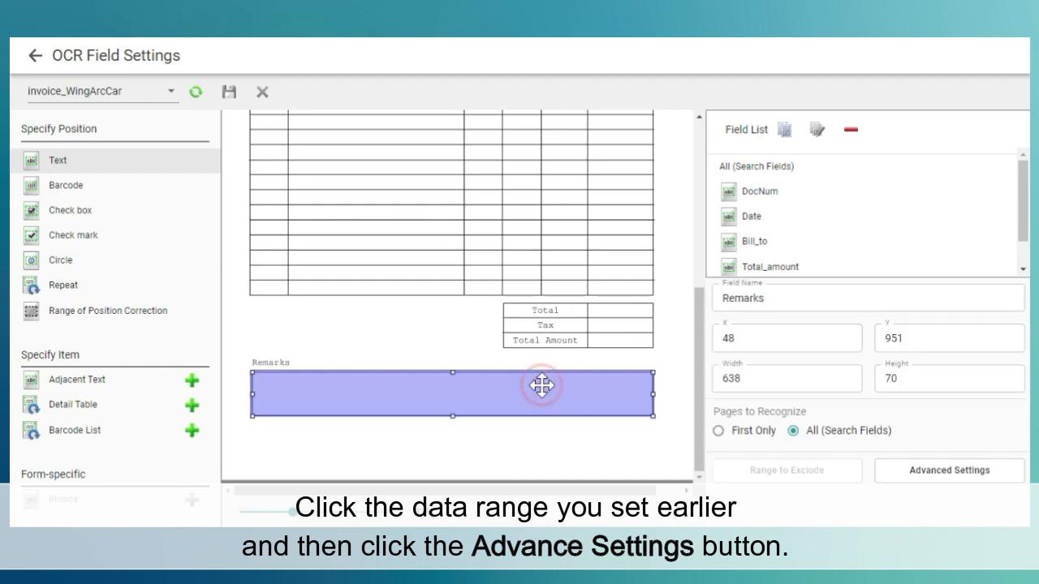
left_click(898, 478)
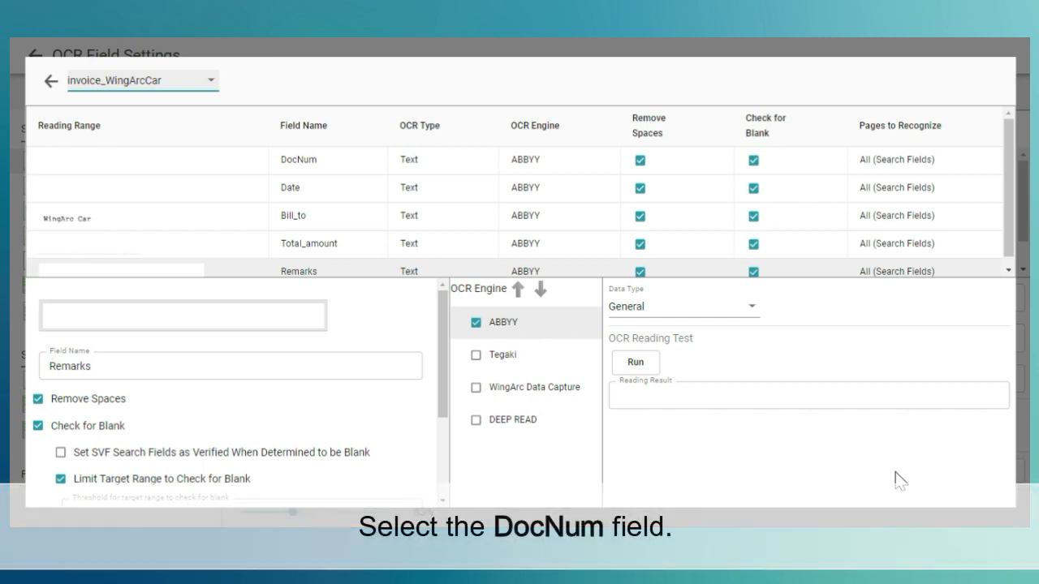
- Make Tegaki the only OCR engine for the DocNum field by disabling ABBYY
left_click(341, 159)
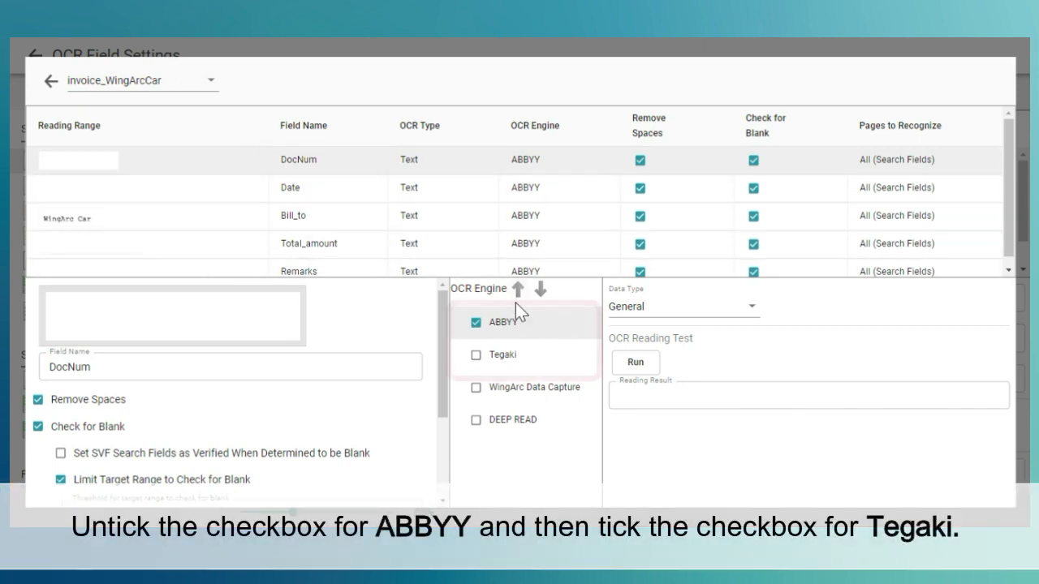
left_click(476, 323)
left_click(476, 354)
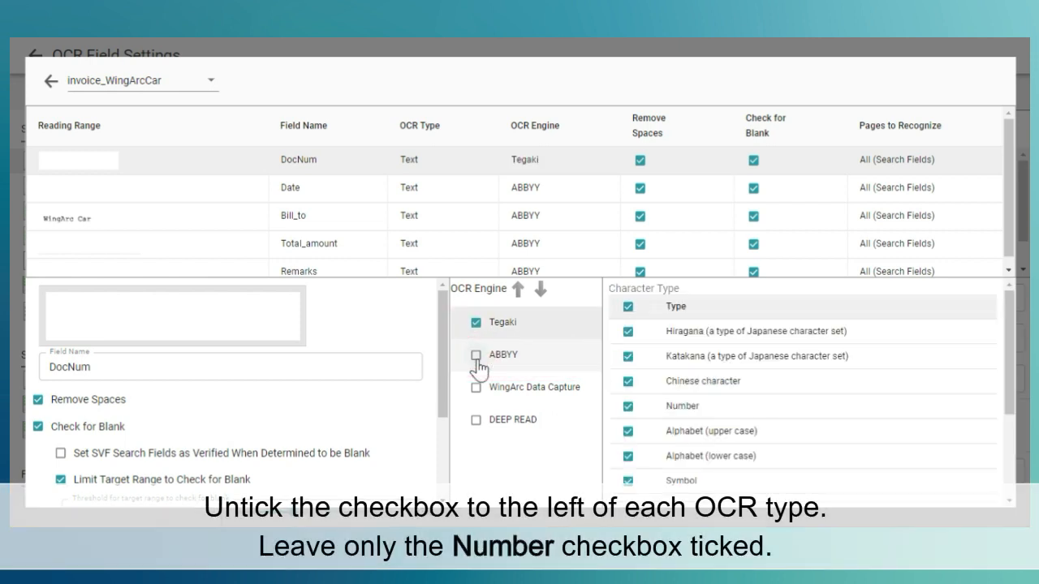
- Restrict DocNum's character types to Number only and disable the 'Dictionary function' and 'Contextual judgment' option
left_click(627, 311)
left_click(628, 407)
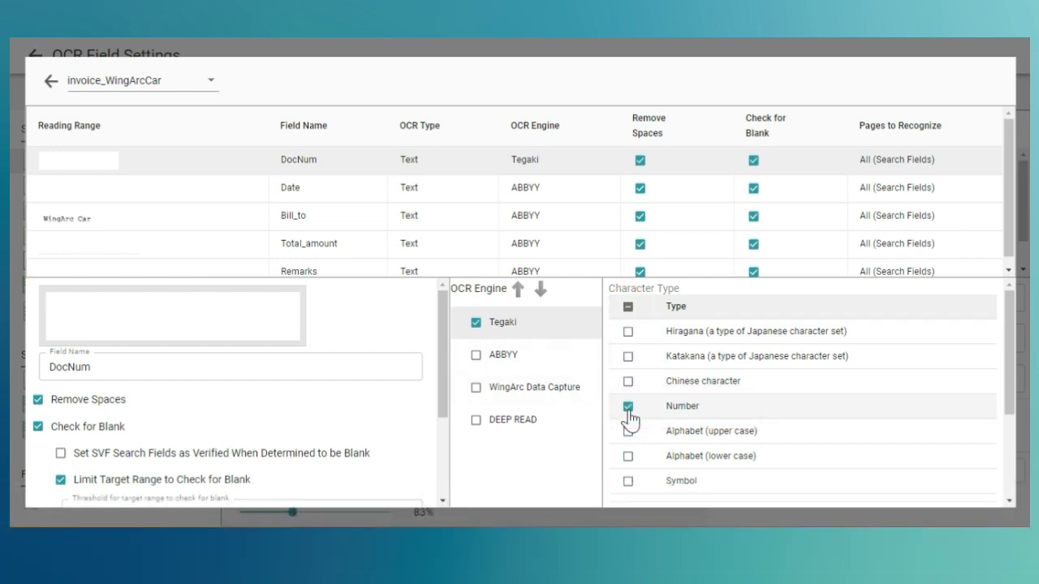
scroll(801, 420, "down", 3)
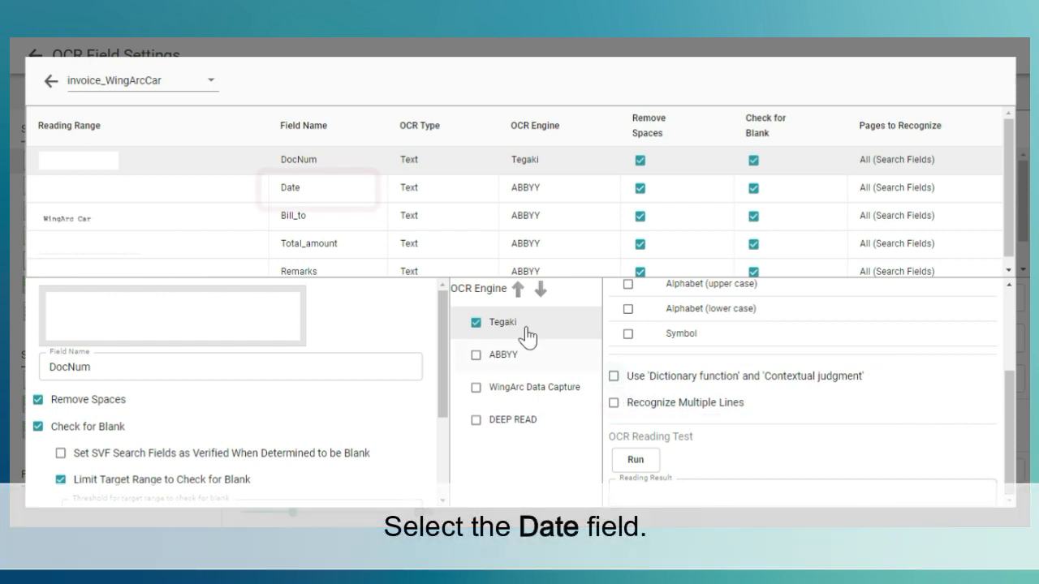
- Make Tegaki the only OCR engine for the Date field by disabling ABBYY
left_click(361, 188)
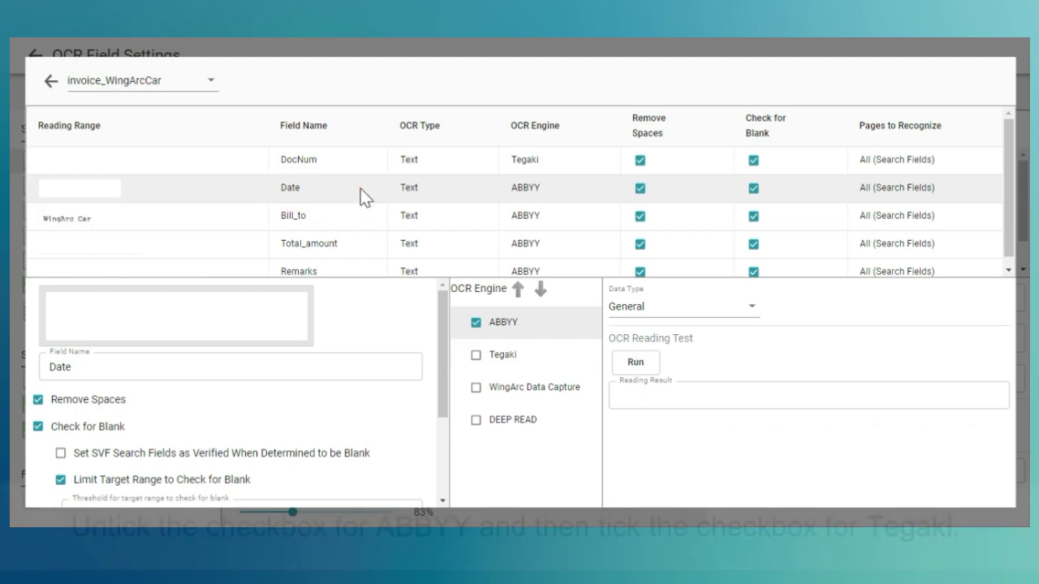
left_click(476, 324)
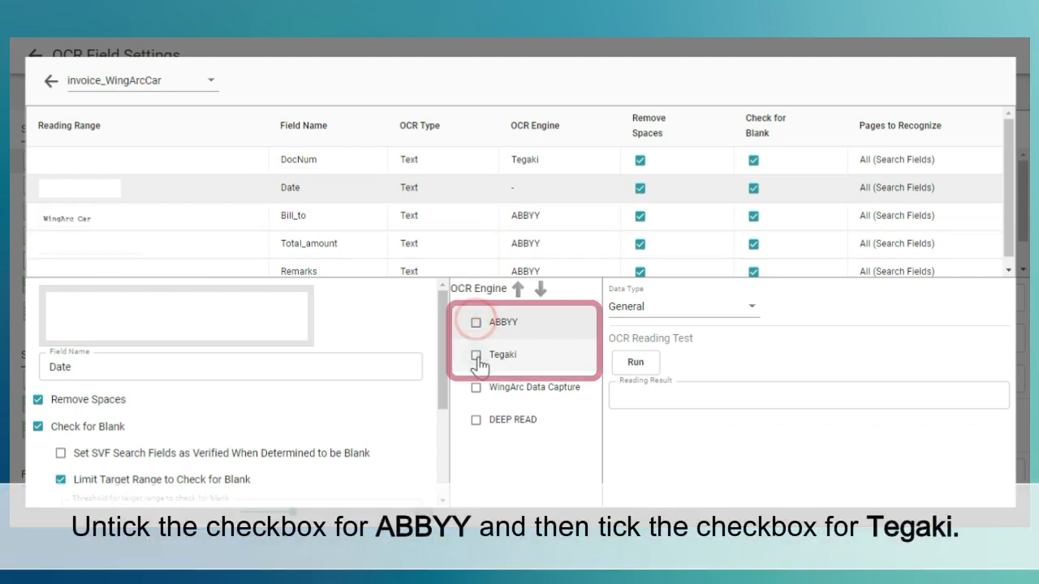
left_click(475, 355)
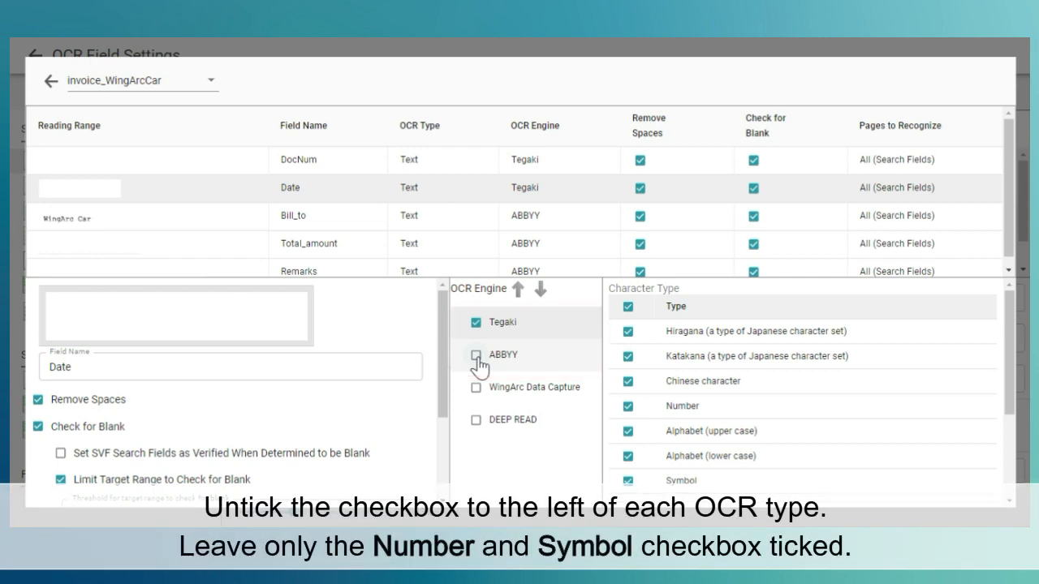
- Restrict the Date field's character types to Number and Symbol and disable the 'Dictionary function' and 'Contextual judgment' option
left_click(627, 309)
left_click(627, 406)
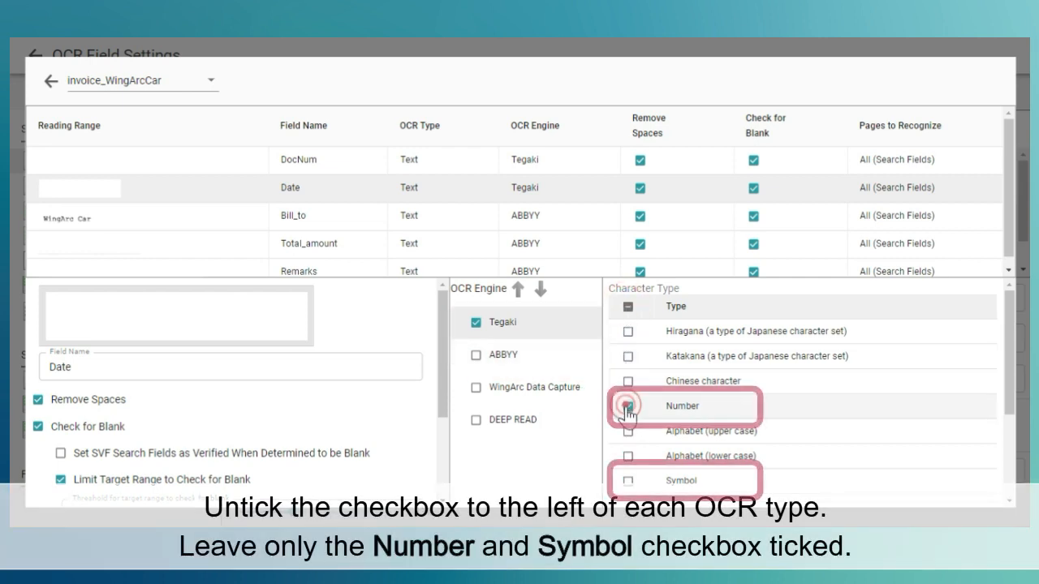
left_click(628, 481)
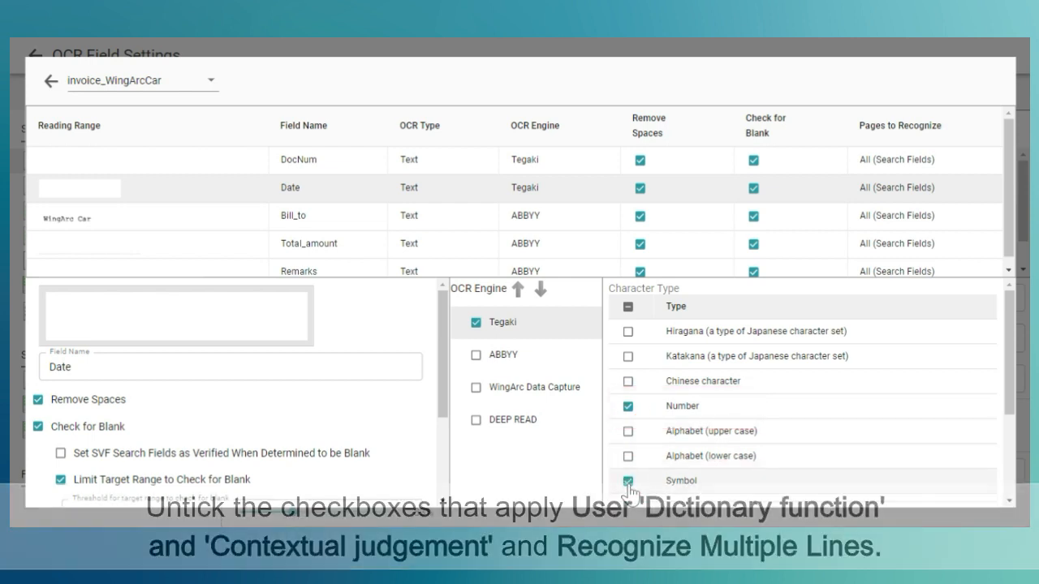
scroll(629, 495, "down", 3)
scroll(629, 486, "down", 2)
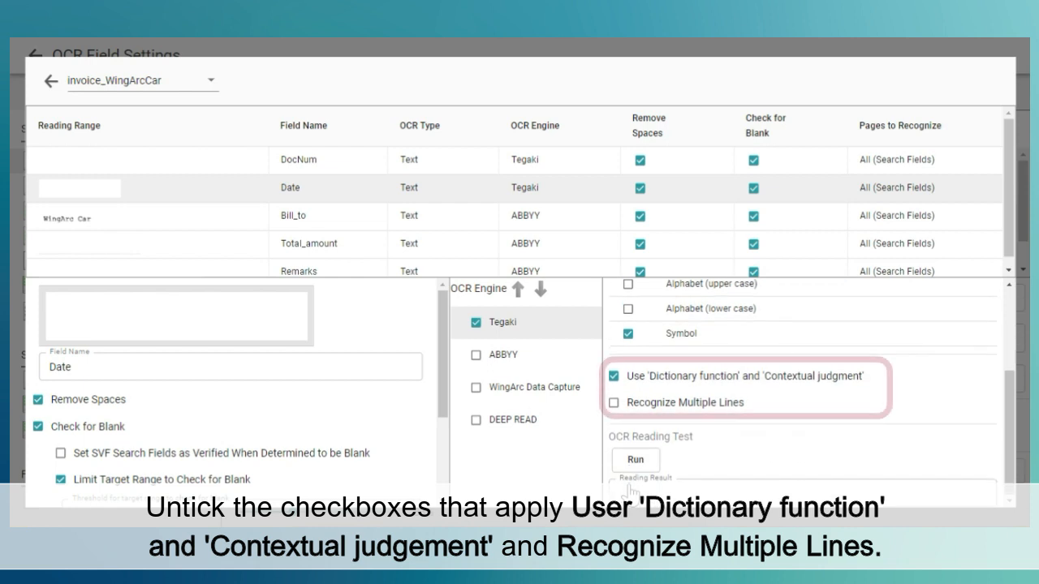
left_click(615, 378)
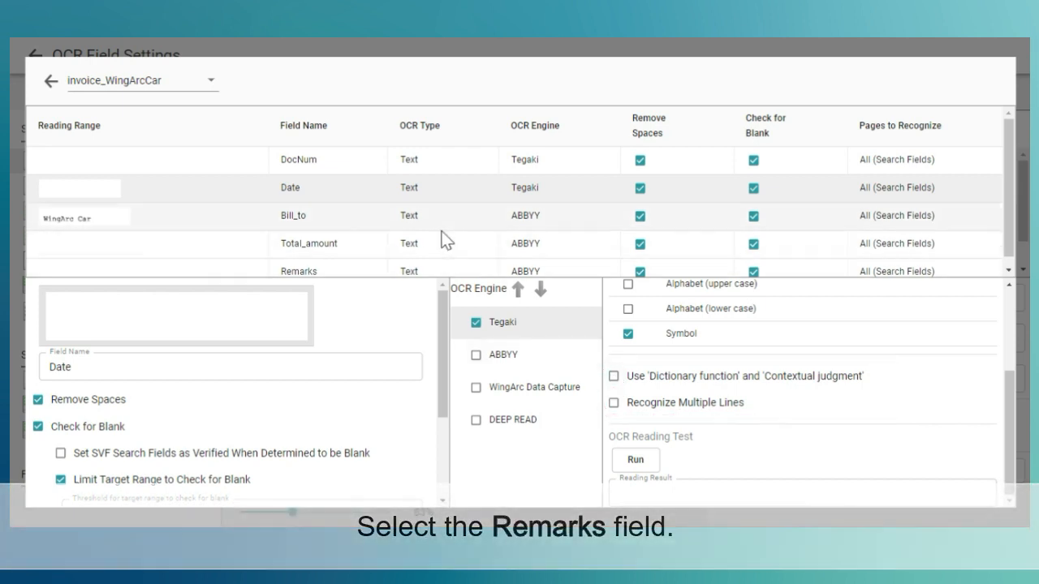
- Make Tegaki the only OCR engine for the Remarks field and enable Recognize Multiple Lines
left_click(353, 266)
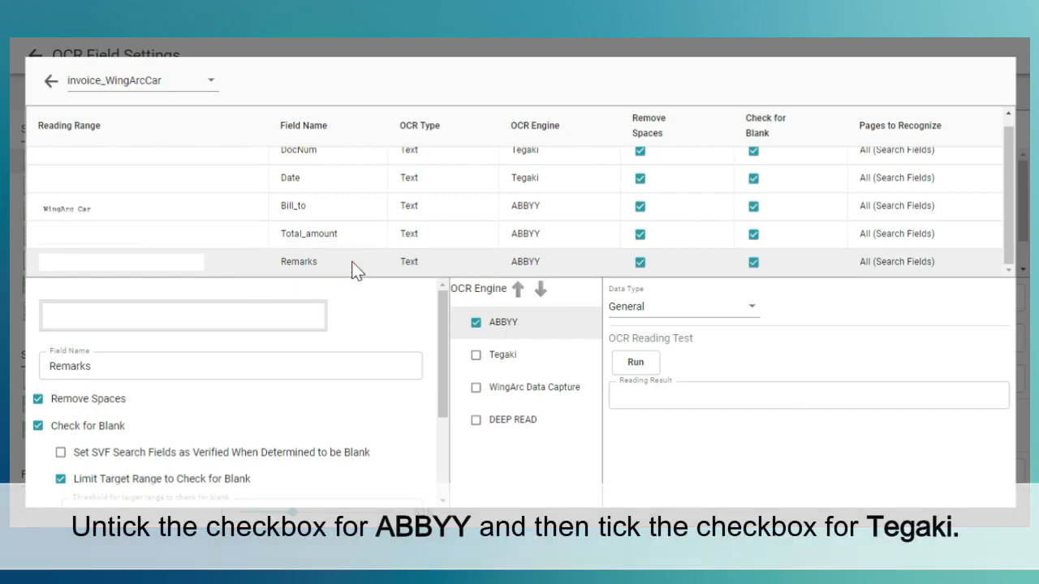
left_click(477, 325)
left_click(476, 355)
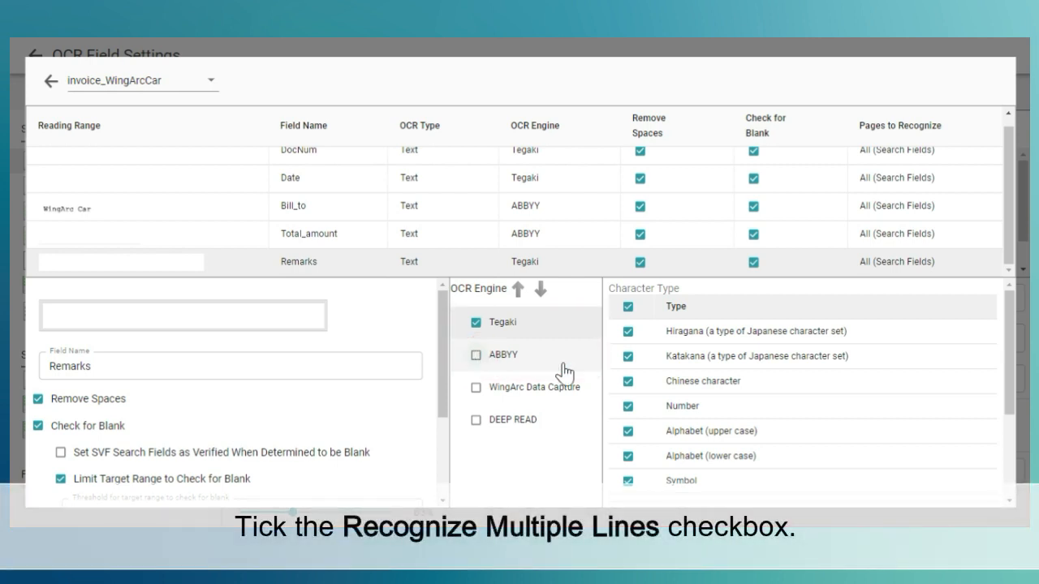
scroll(730, 381, "down", 2)
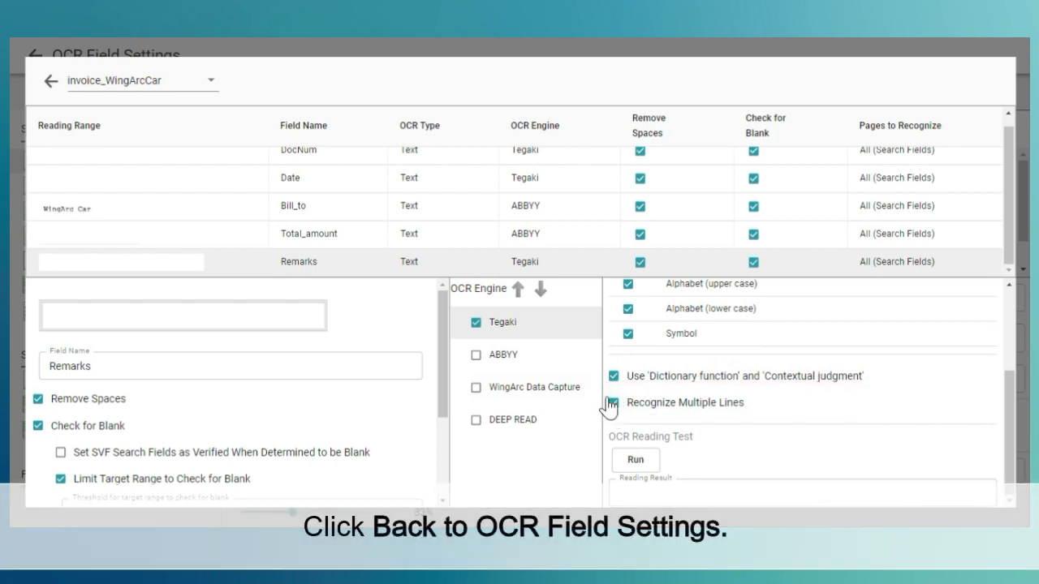
- Leave the advanced settings, save the OCR field changes and return to the Loader Settings
left_click(68, 82)
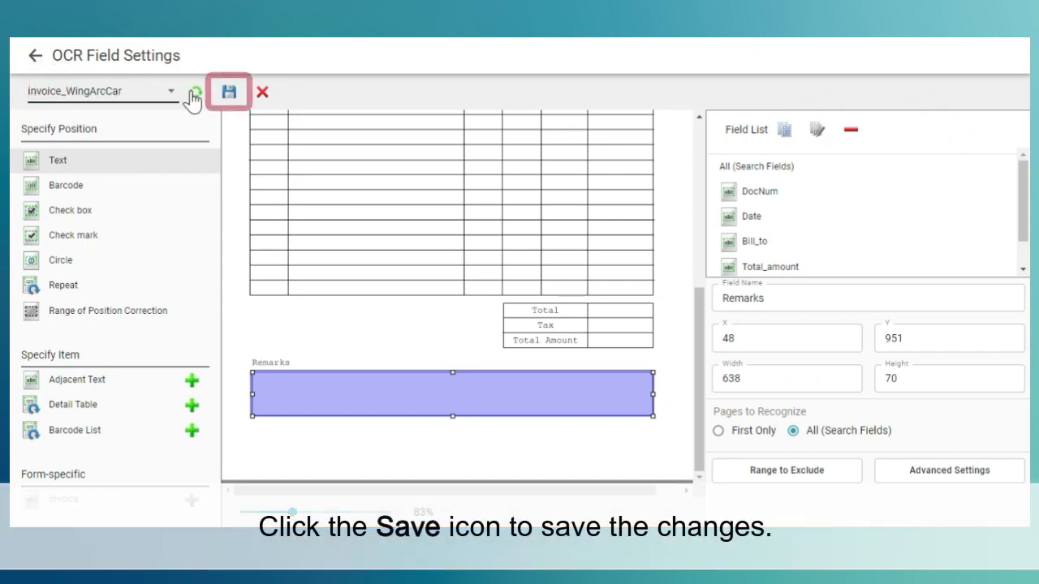
left_click(233, 95)
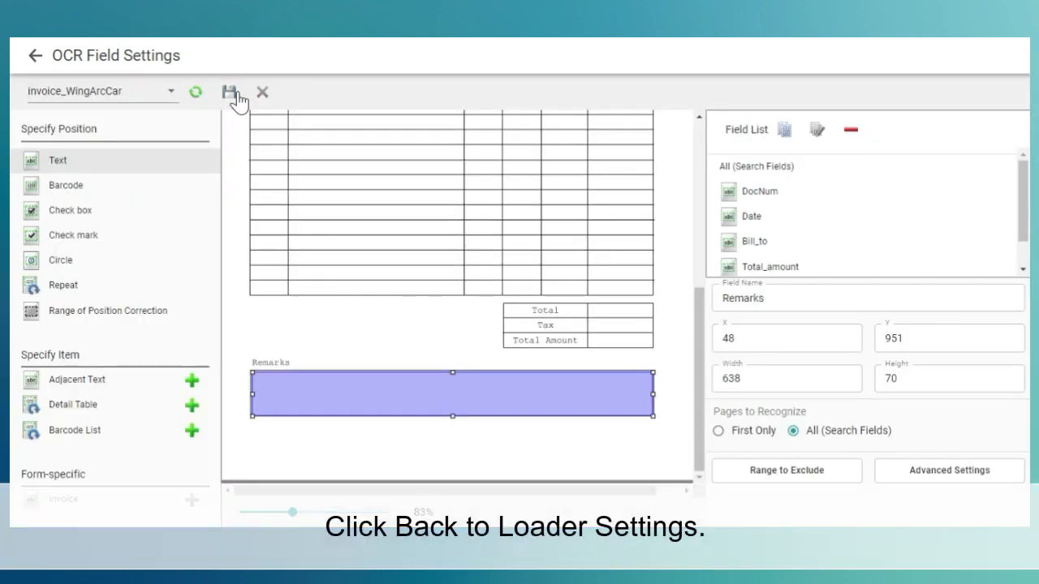
left_click(33, 58)
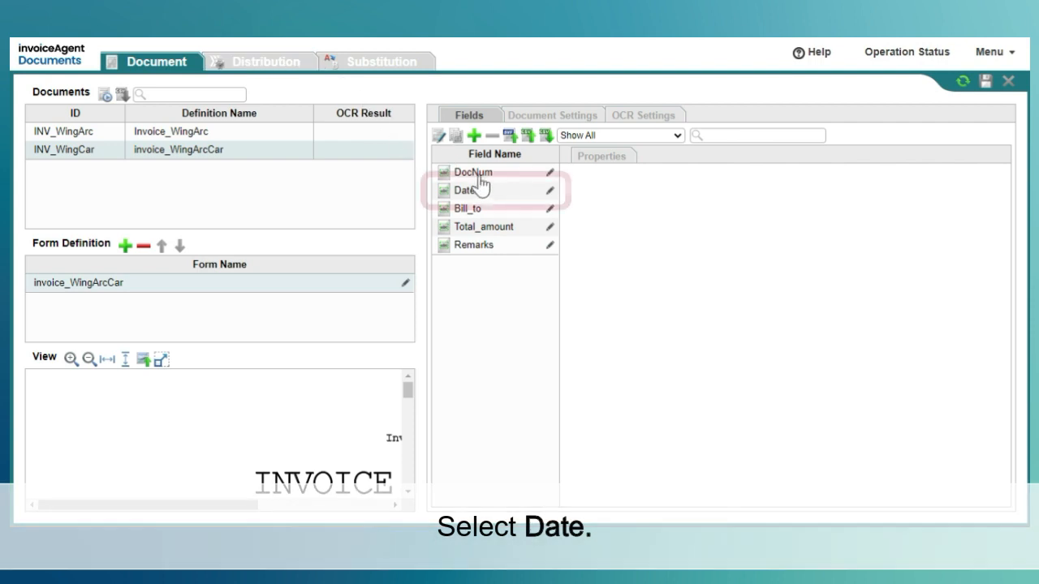
- Set the Date field's data type to Date with the date format dd/MM/yyyy
left_click(503, 197)
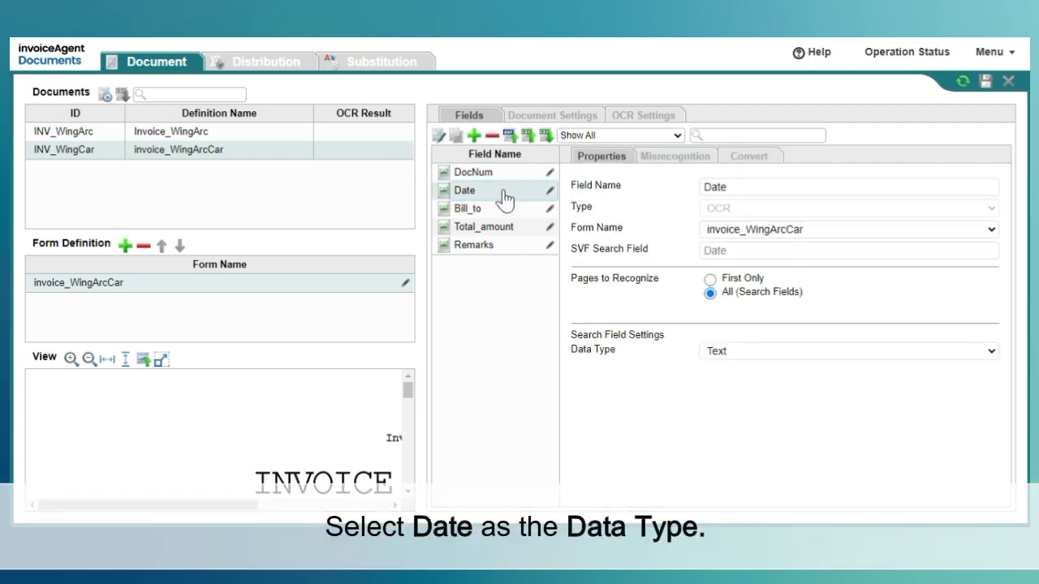
left_click(802, 352)
left_click(802, 394)
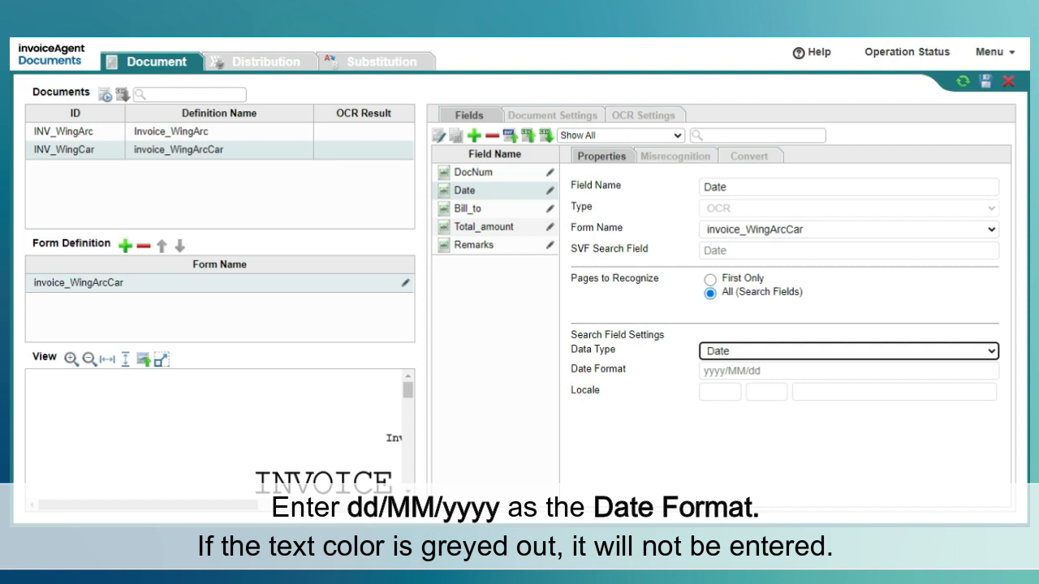
left_click(795, 370)
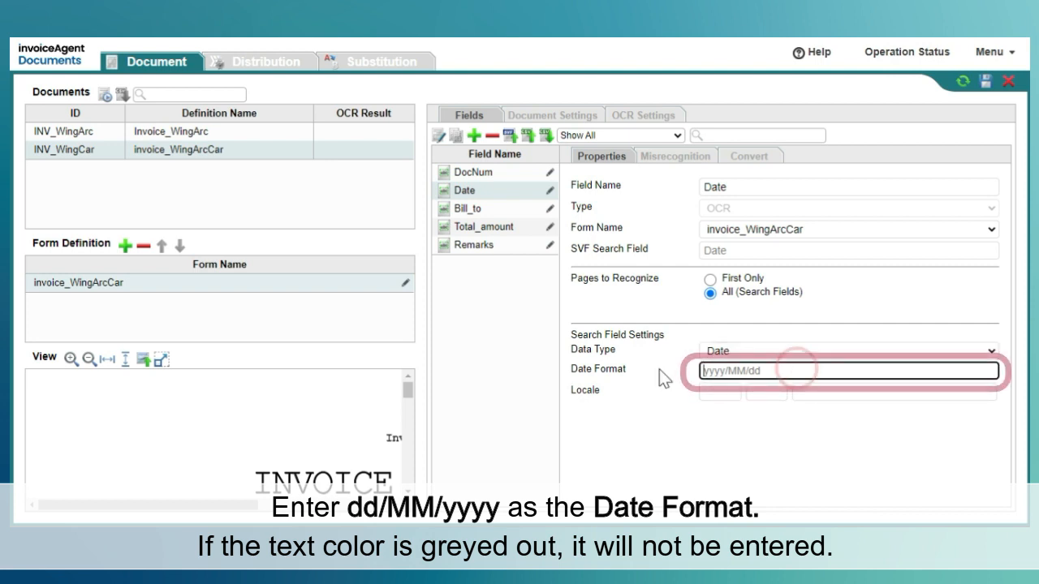
type("dd/MM")
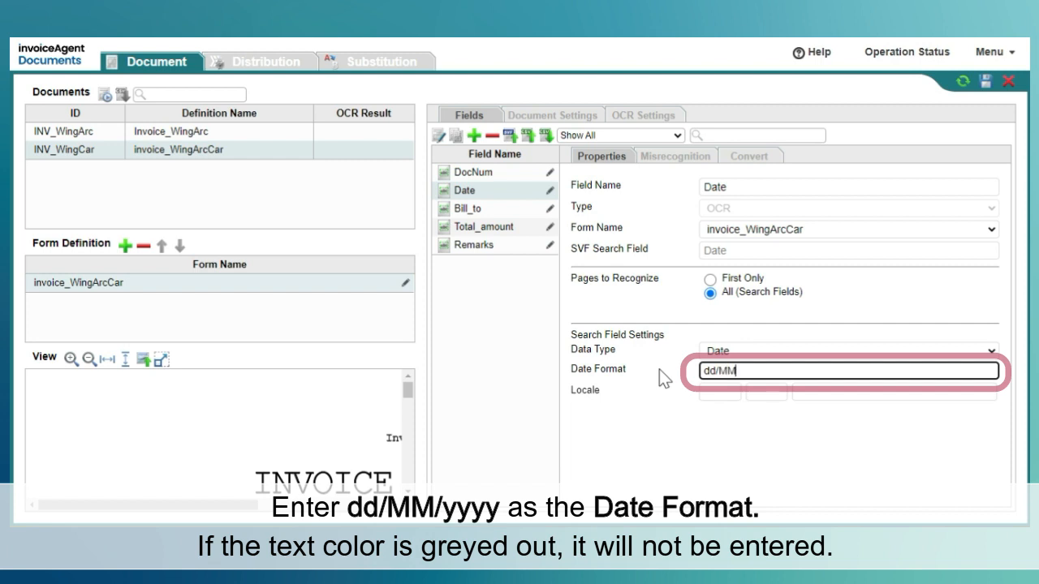
type("/yyyy")
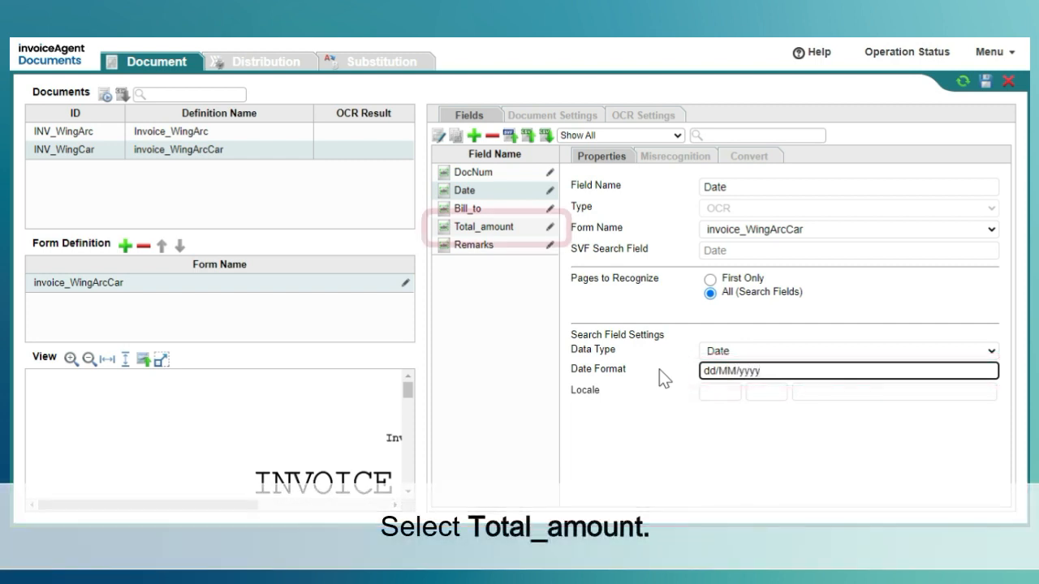
- Set the Total_amount field's data type to Numeric with a hyphen (-) as the minus sign
left_click(505, 233)
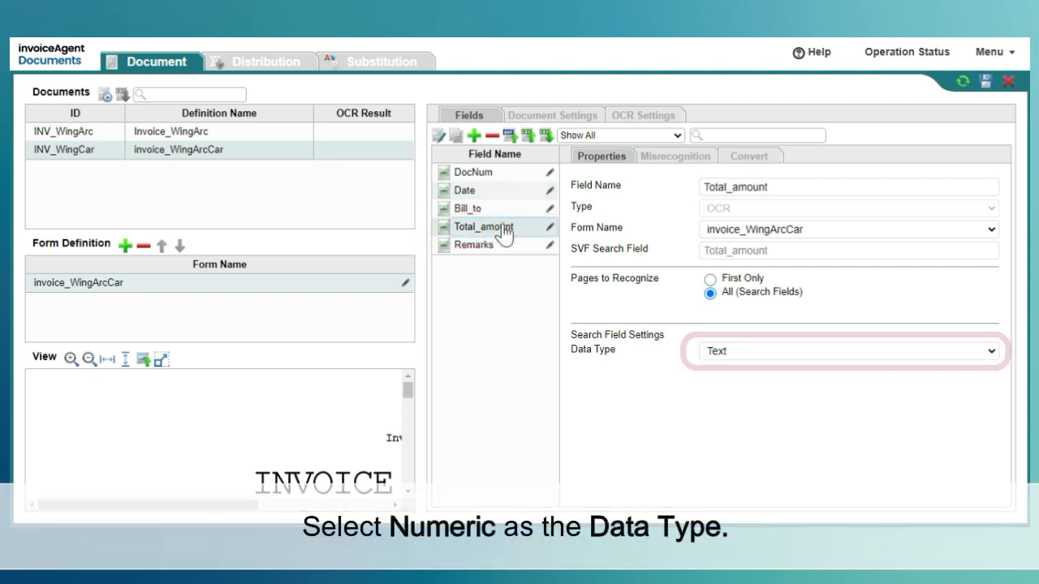
left_click(787, 362)
left_click(785, 384)
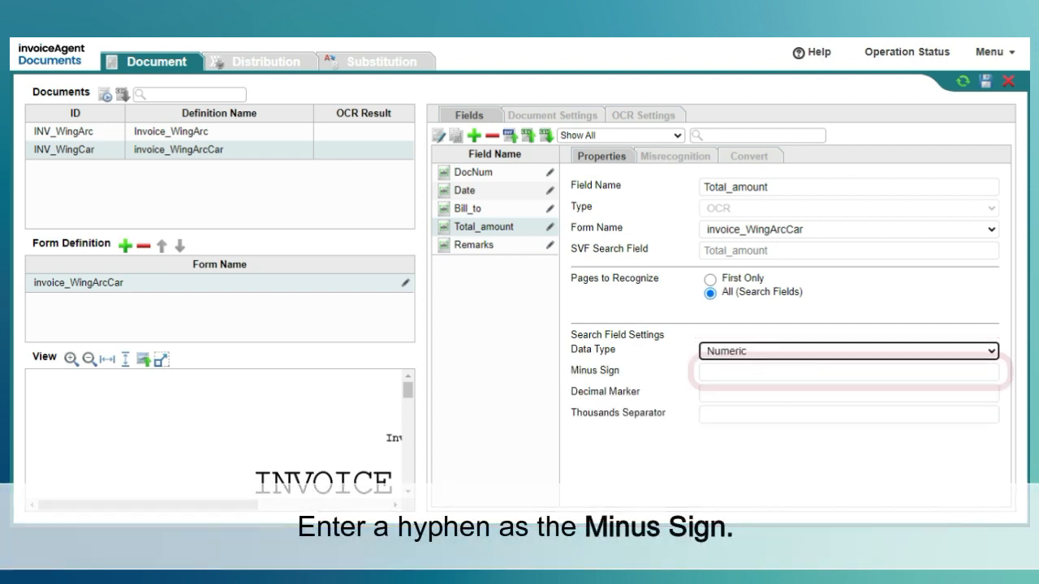
left_click(754, 374)
type("-")
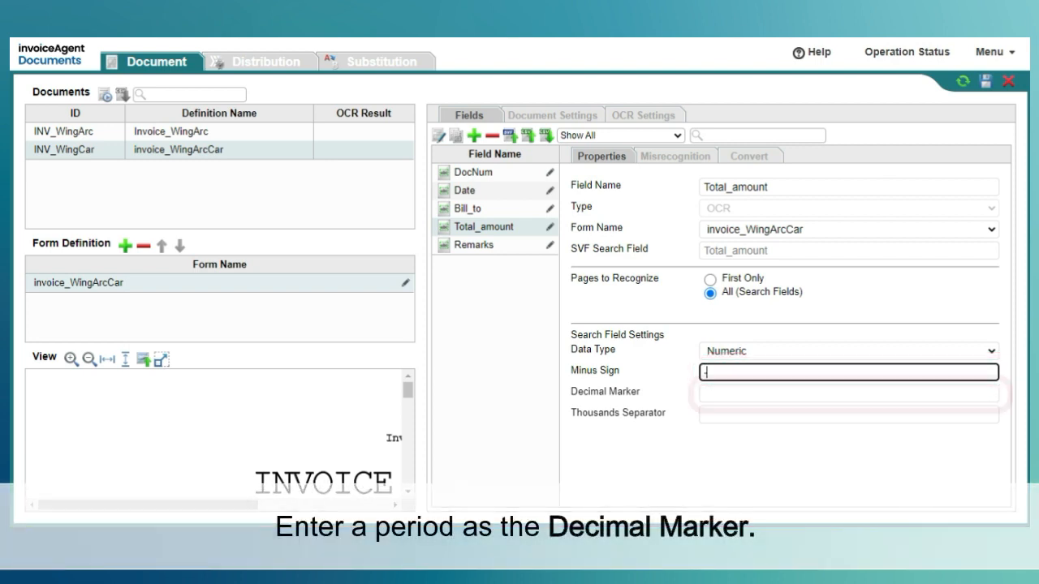
- Give Total_amount a period as decimal marker and a comma as thousands separator, and save the document definition
left_click(755, 392)
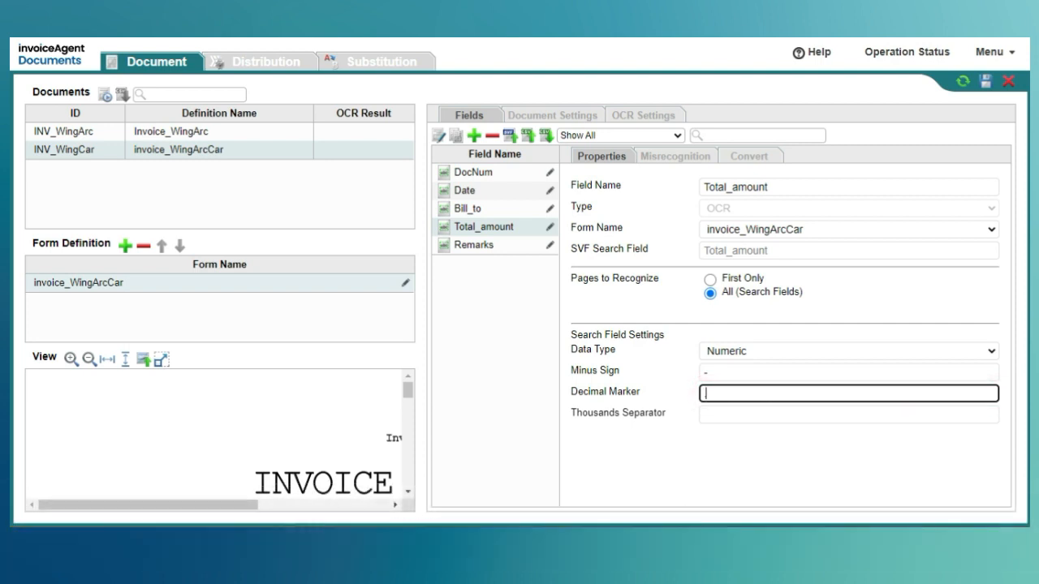
left_click(752, 416)
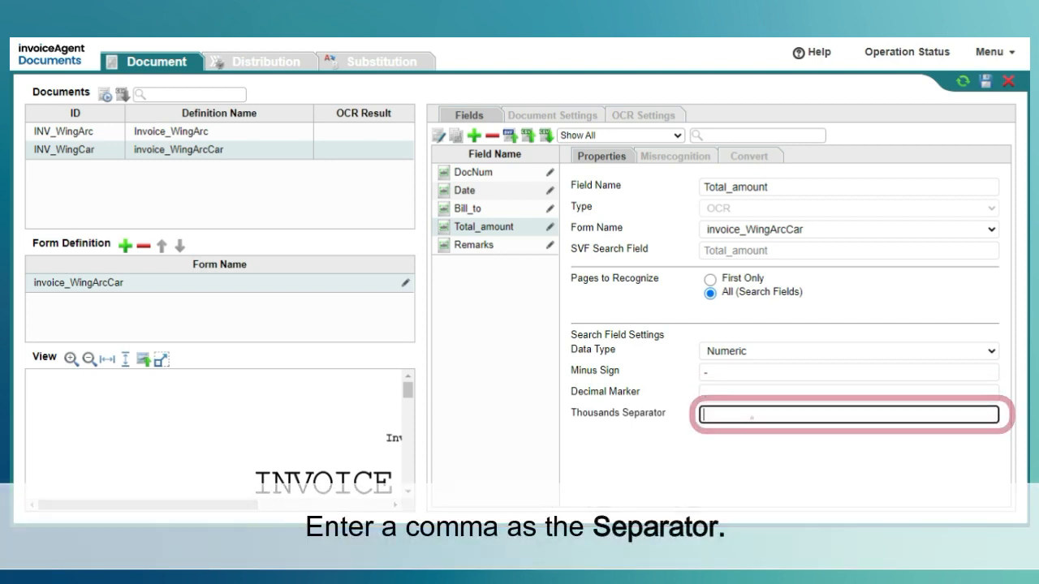
type(",")
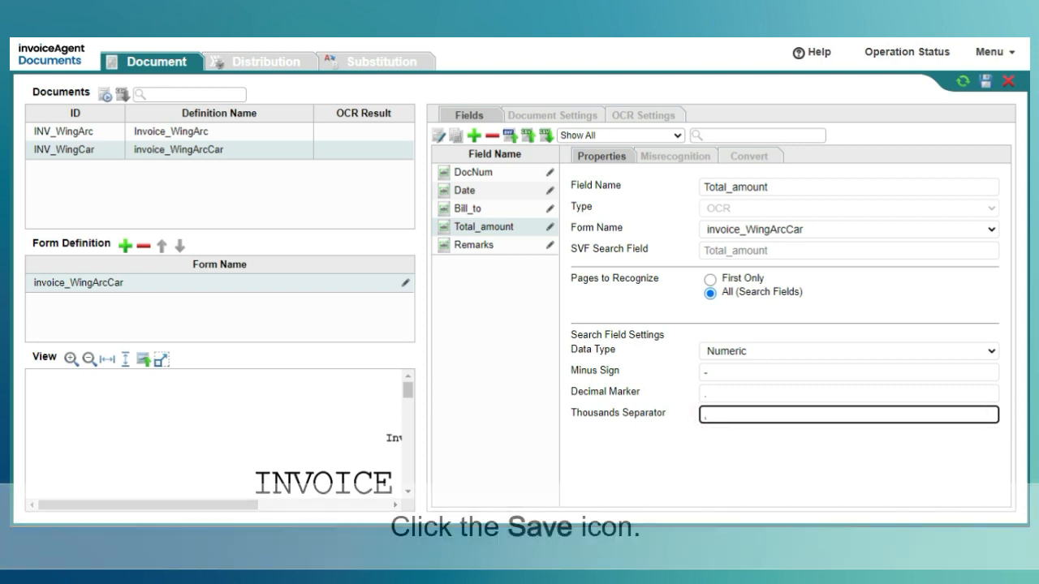
left_click(753, 482)
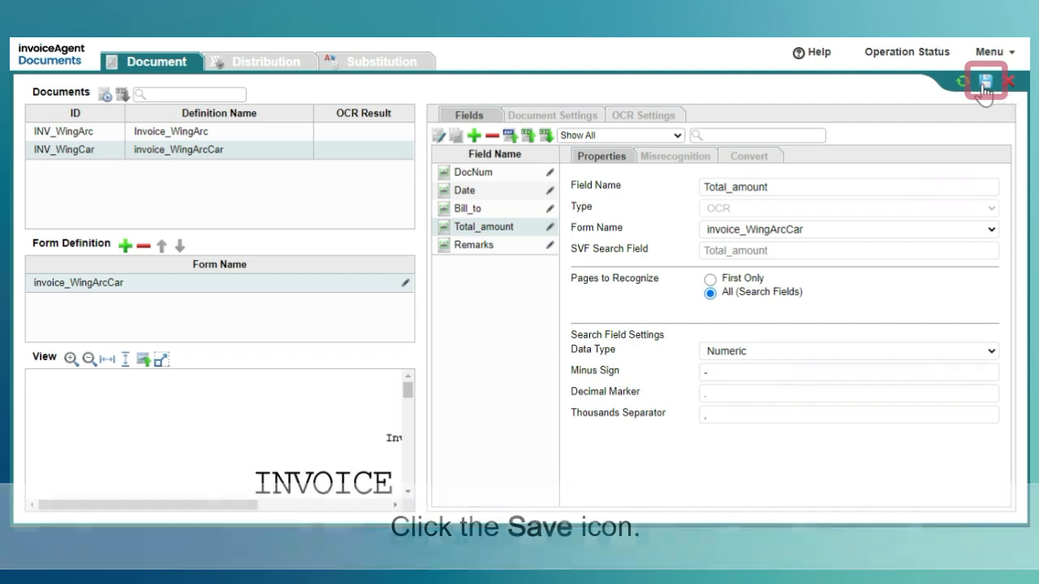
left_click(984, 82)
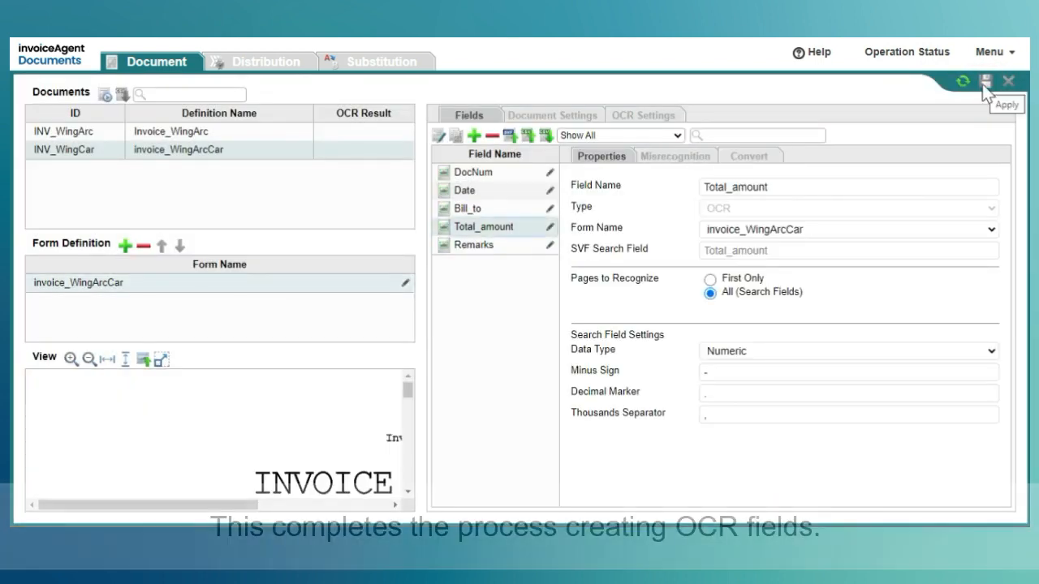